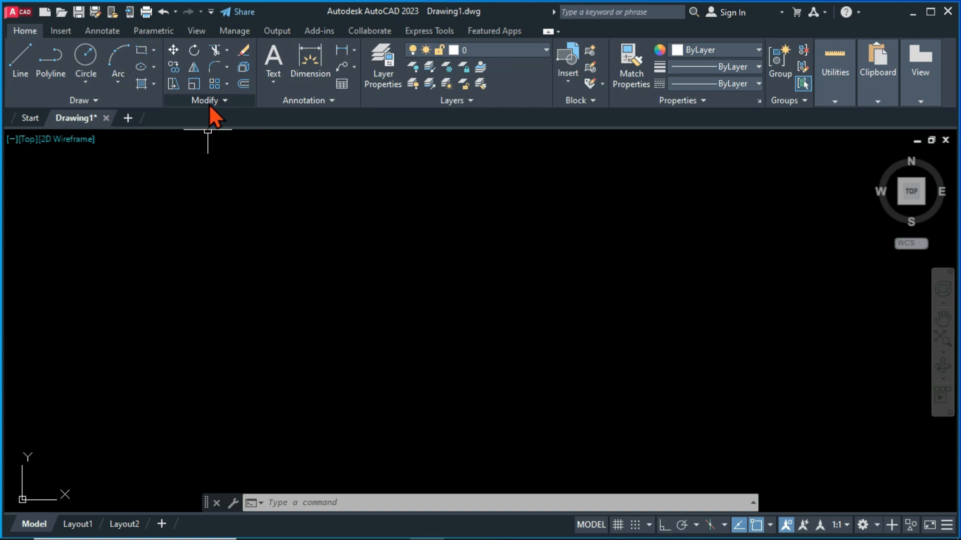
pyautogui.click(225, 67)
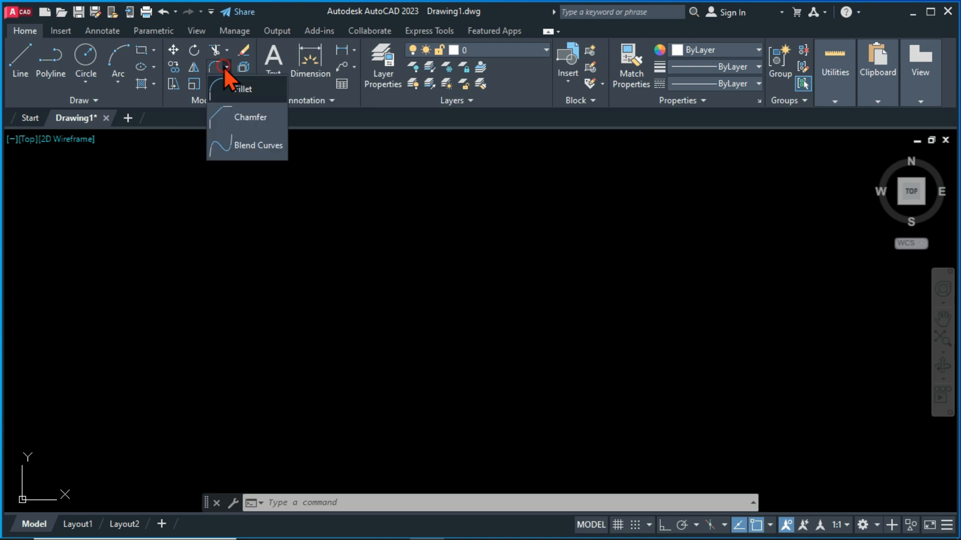
pyautogui.click(245, 116)
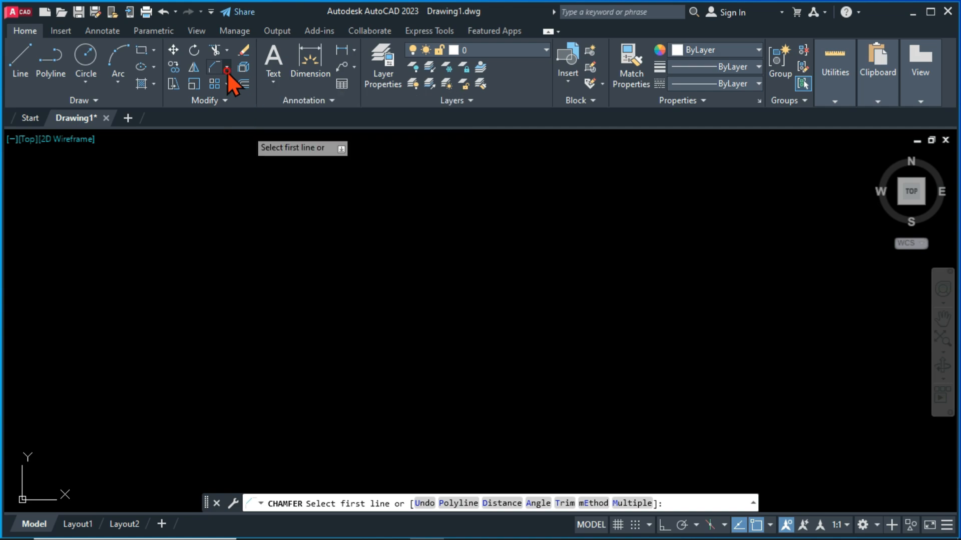
pyautogui.click(227, 70)
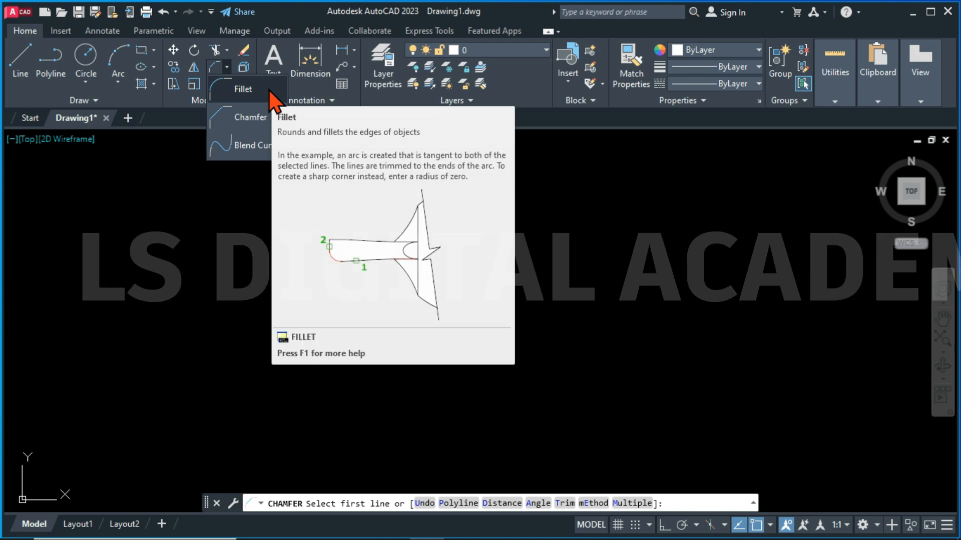
pyautogui.click(269, 89)
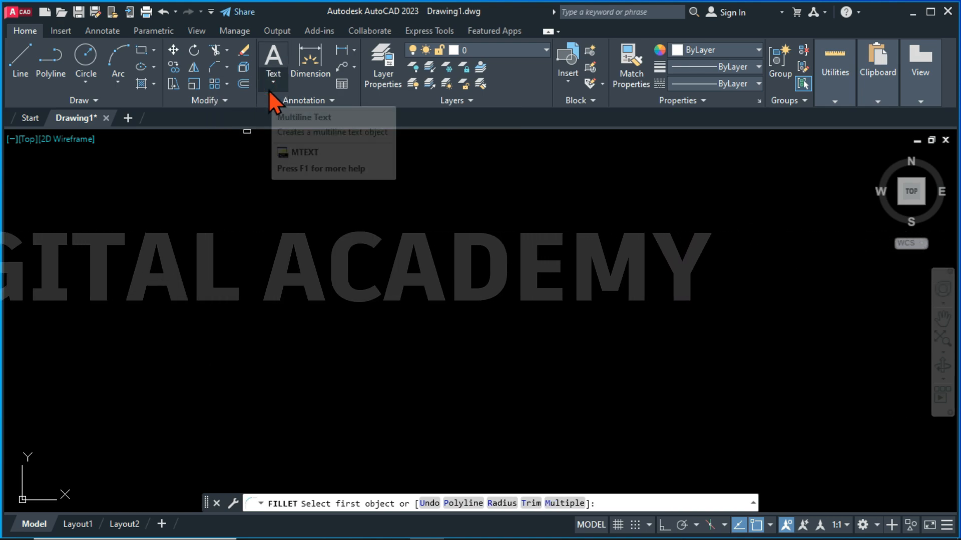
pyautogui.press('Escape')
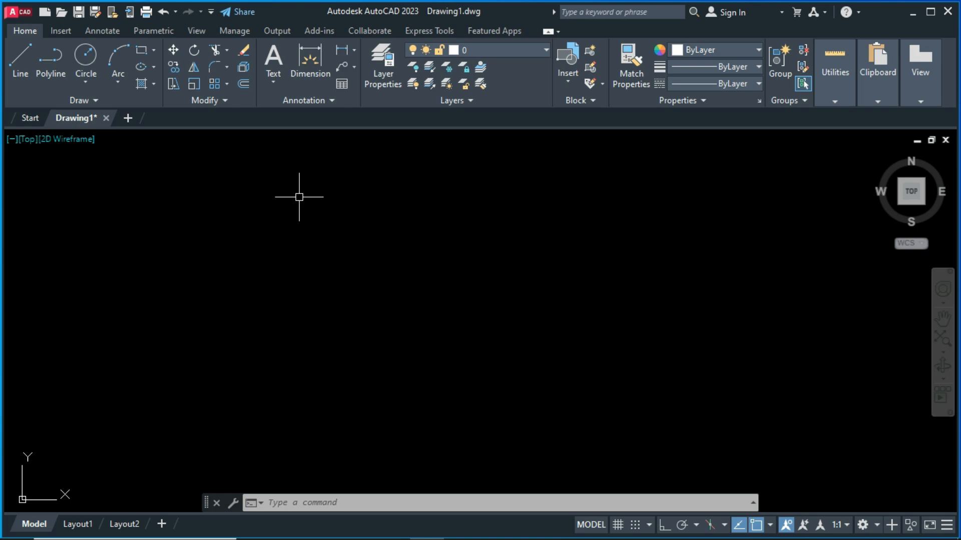
# - Draw a square from four connected lines, each 10 units long, with Ortho mode on
pyautogui.write('l')
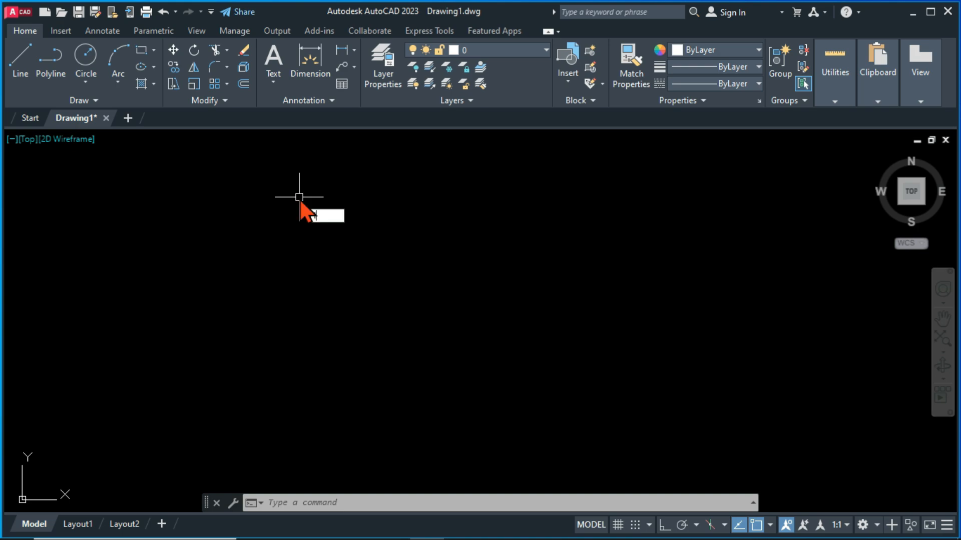
pyautogui.press('Return')
pyautogui.click(213, 240)
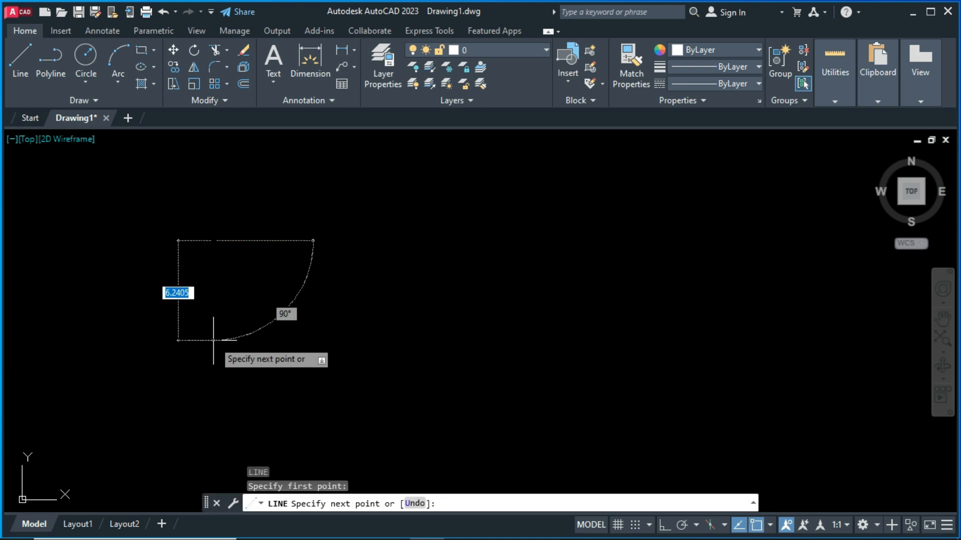
pyautogui.press('F8')
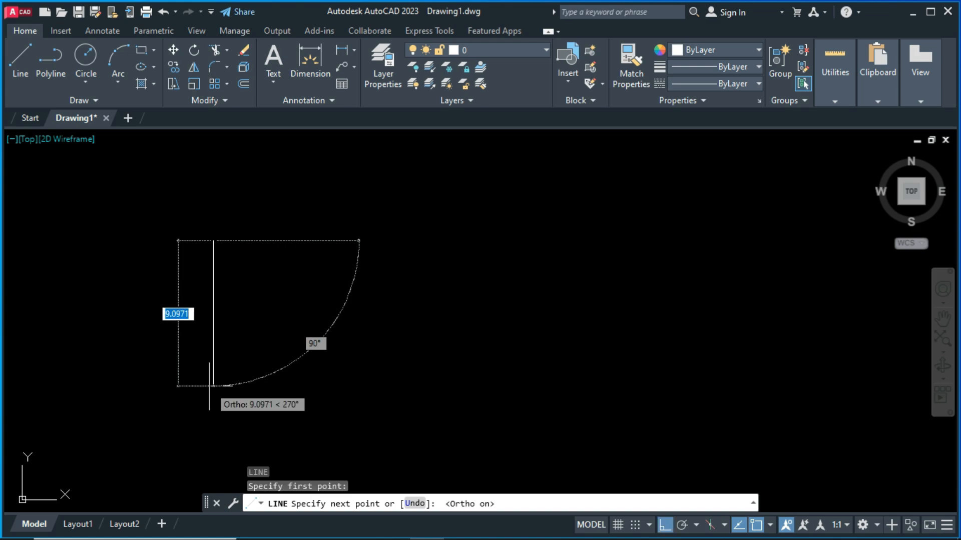
pyautogui.write('10')
pyautogui.press('Return')
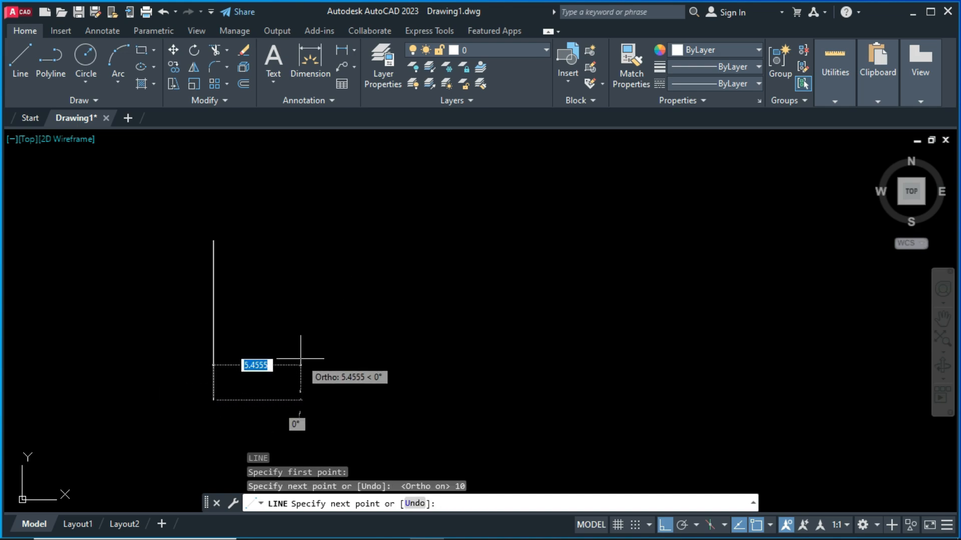
pyautogui.write('10')
pyautogui.press('Return')
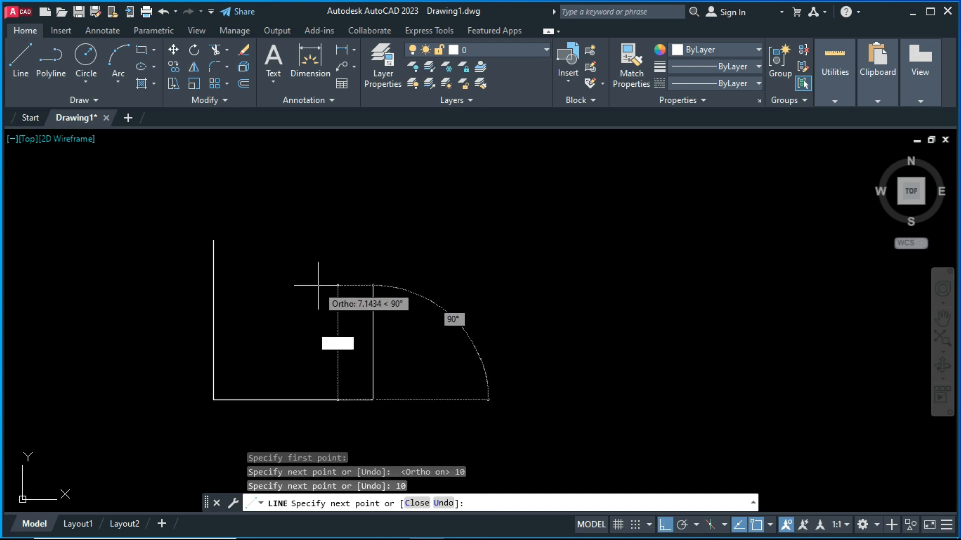
pyautogui.write('10')
pyautogui.press('Return')
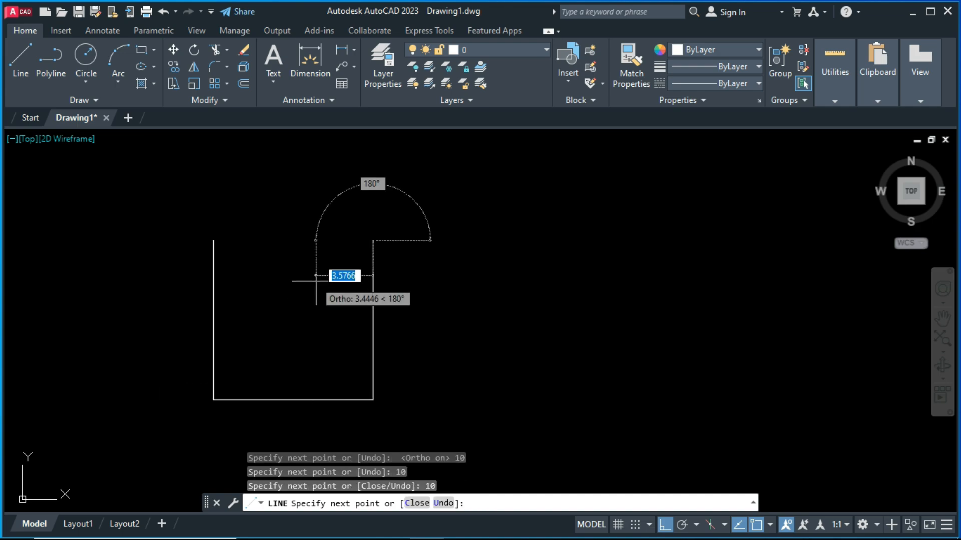
pyautogui.write('10')
pyautogui.press('Return')
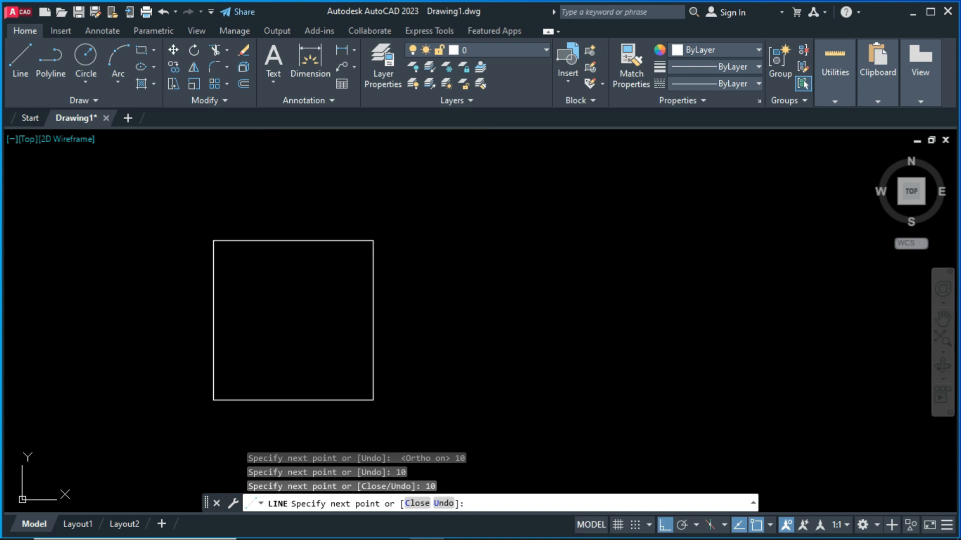
pyautogui.press('Return')
# - Draw a rectangle of roughly the same size to the right of the line-drawn square, leaving a gap between them
pyautogui.moveTo(452, 342); pyautogui.dragTo(351, 338, button='middle')
pyautogui.write('rec')
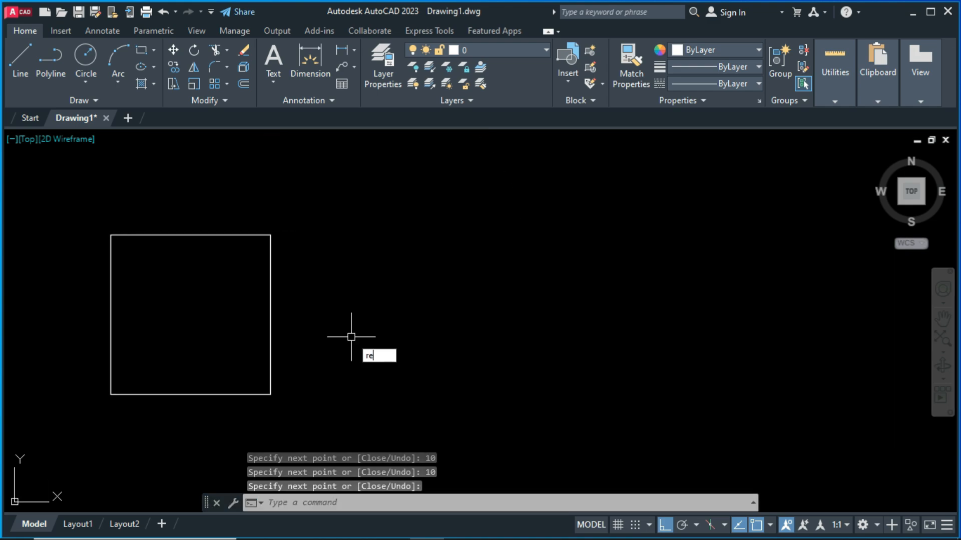
pyautogui.press('Return')
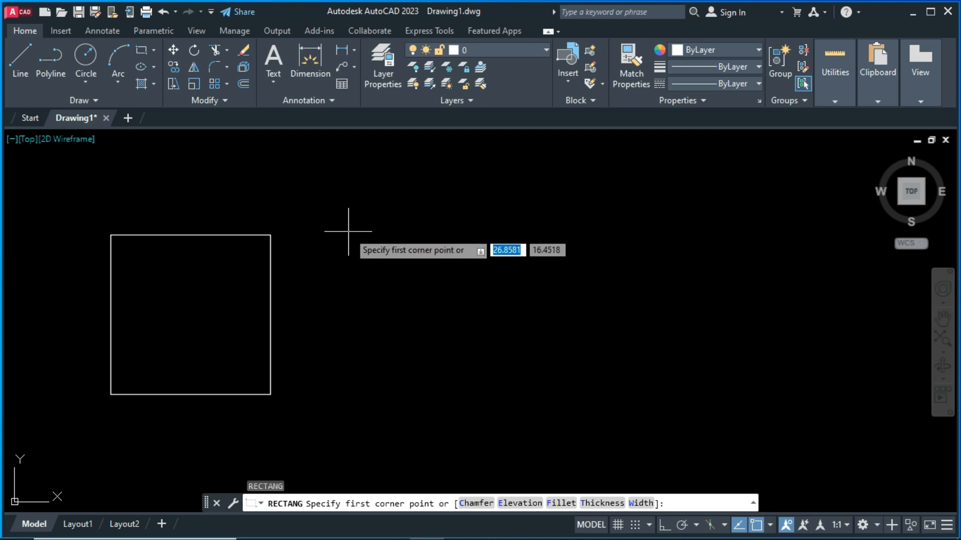
pyautogui.click(348, 232)
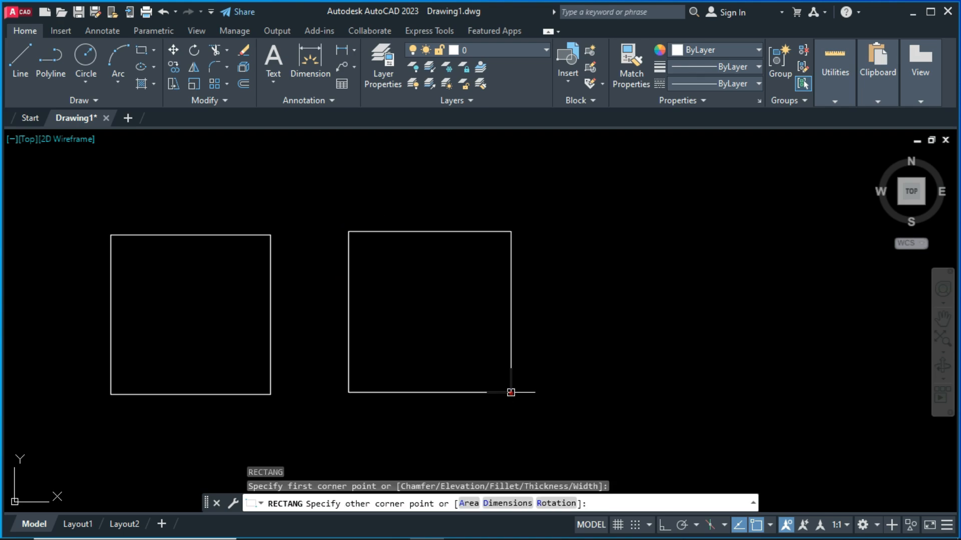
pyautogui.click(511, 392)
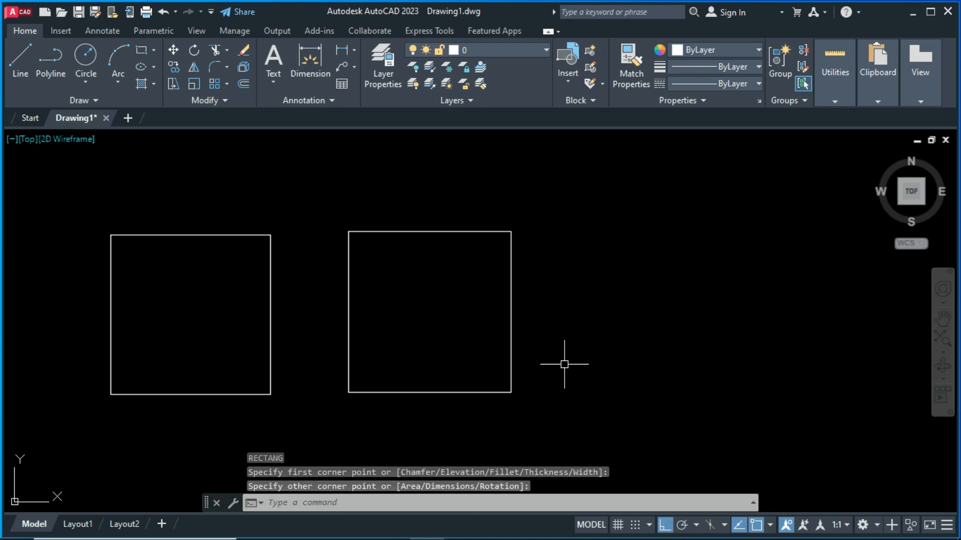
# - Draw an open L-shape right of the rectangle: a vertical line about 9 units long and a shorter horizontal line from its lower end
pyautogui.write('l')
pyautogui.press('Return')
pyautogui.click(678, 227)
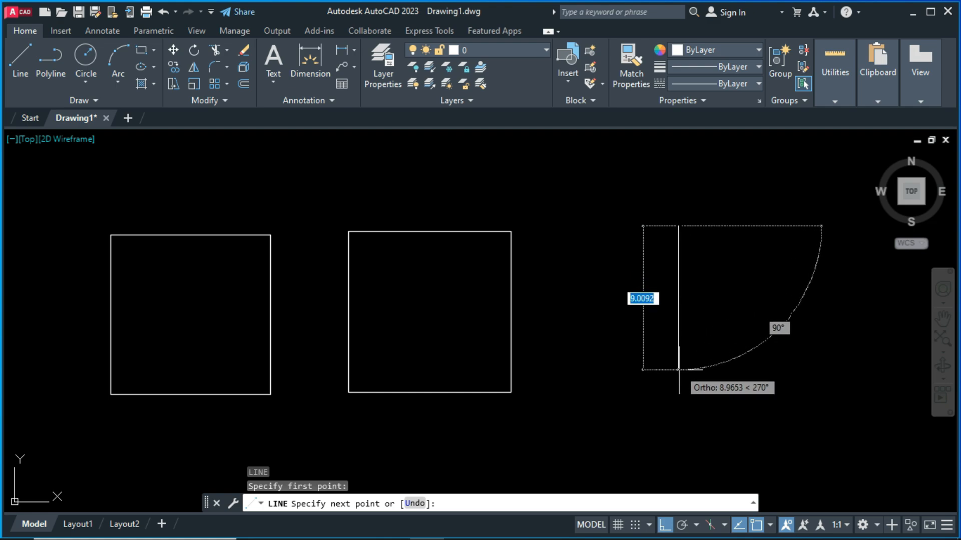
pyautogui.click(678, 371)
pyautogui.click(791, 373)
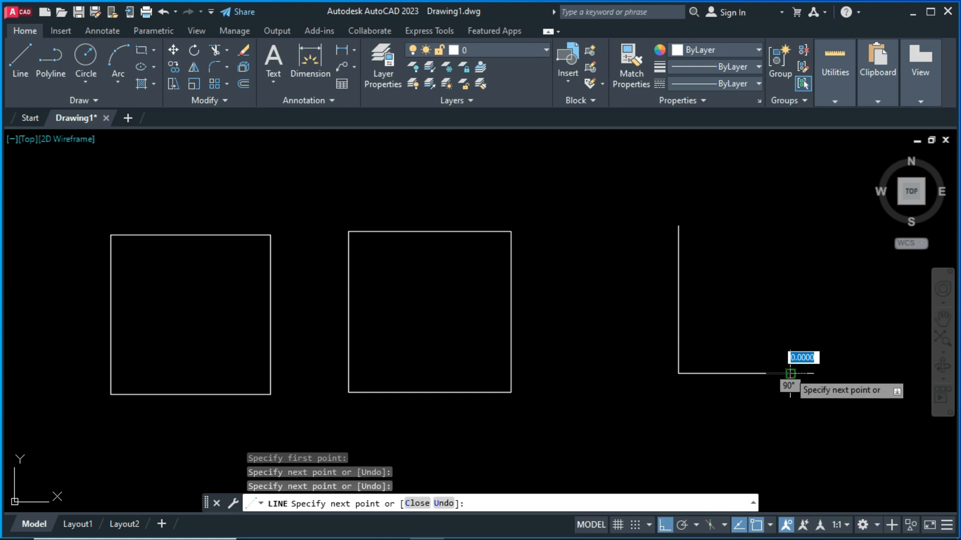
pyautogui.press('Escape')
# - Try to fillet the upper-right corner of the line-drawn square using the current radius setting
pyautogui.moveTo(489, 422); pyautogui.dragTo(521, 422, button='middle')
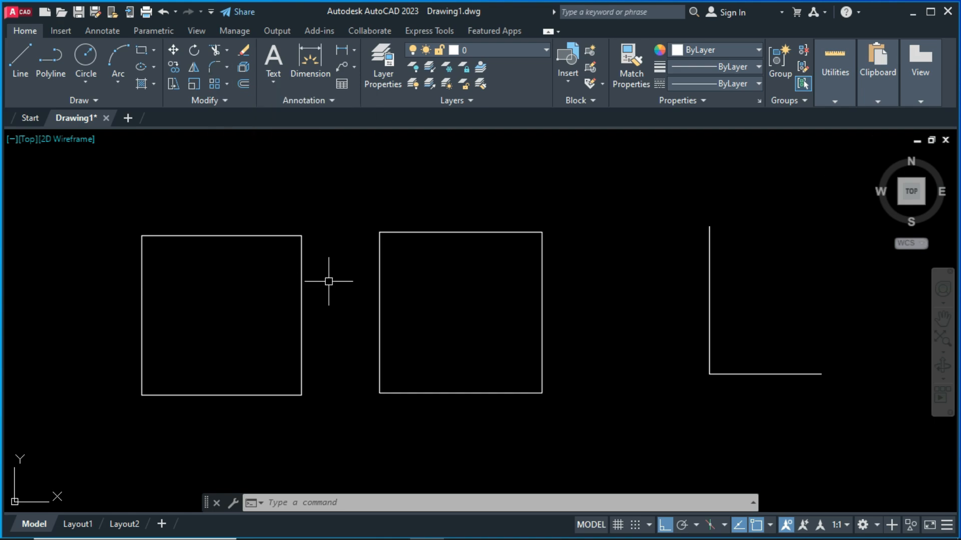
pyautogui.write('f')
pyautogui.press('Return')
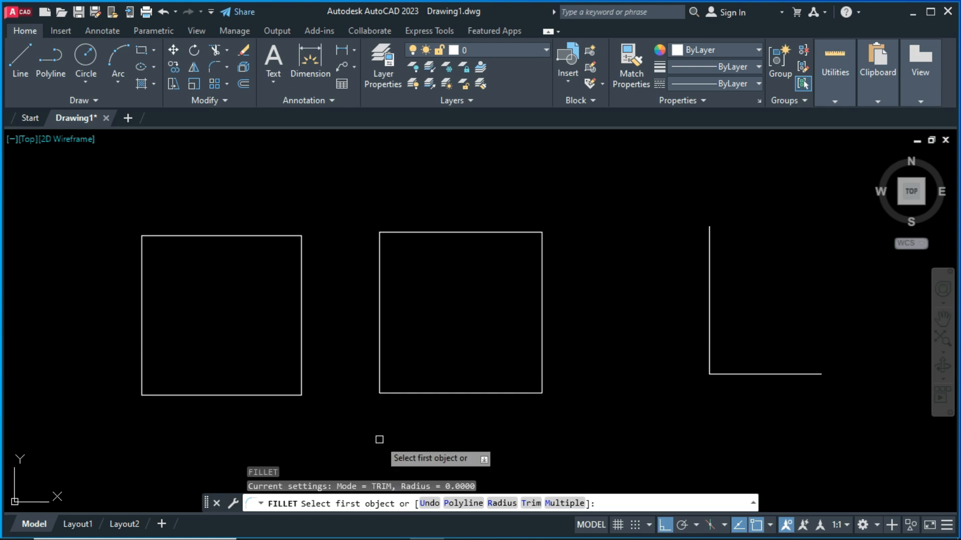
pyautogui.click(270, 236)
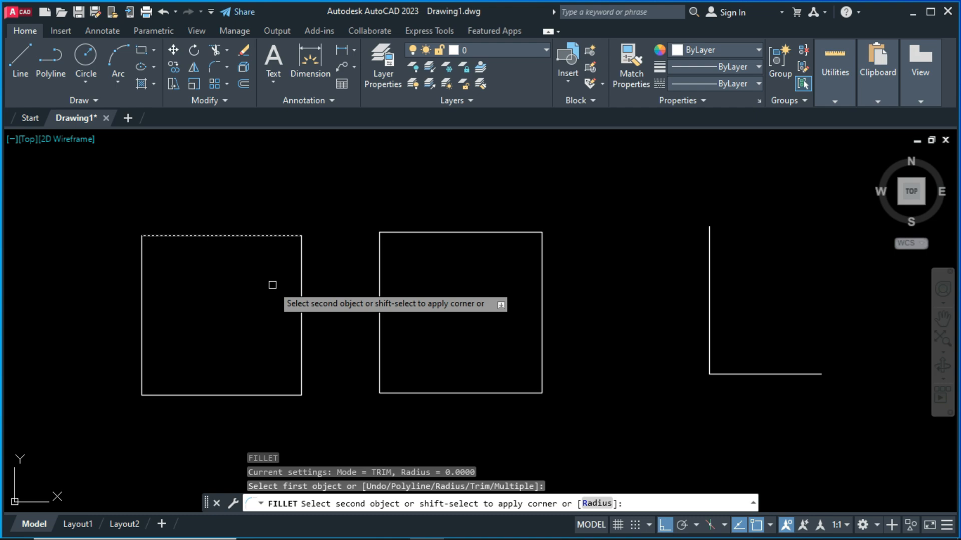
pyautogui.click(300, 272)
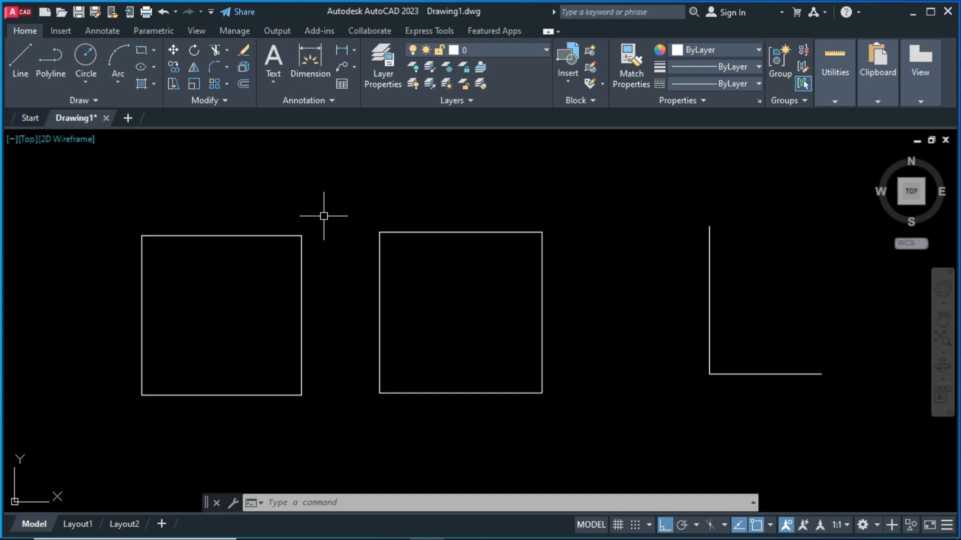
# - Try a fillet of radius 2 on the upper-right corner of the line-drawn square, and undo it
pyautogui.write('f')
pyautogui.press('Return')
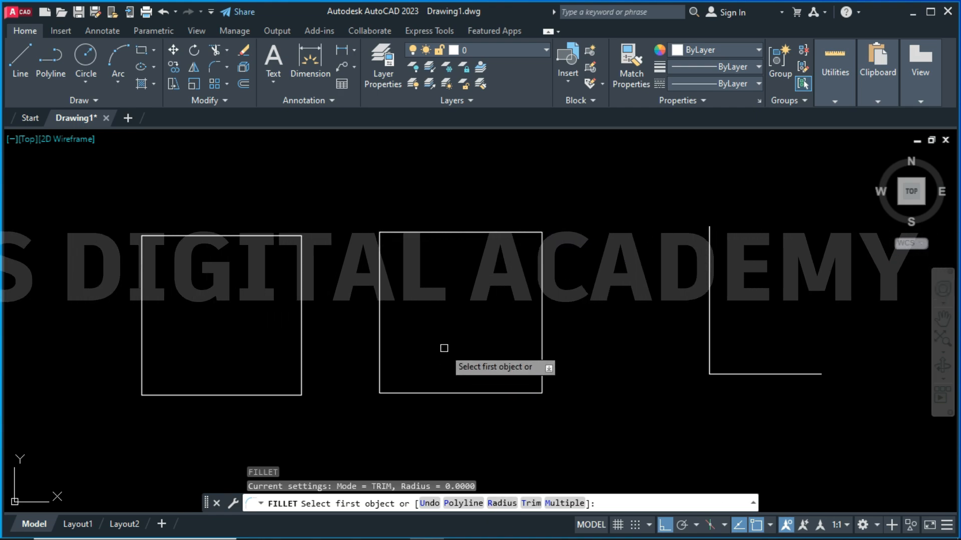
pyautogui.write('r')
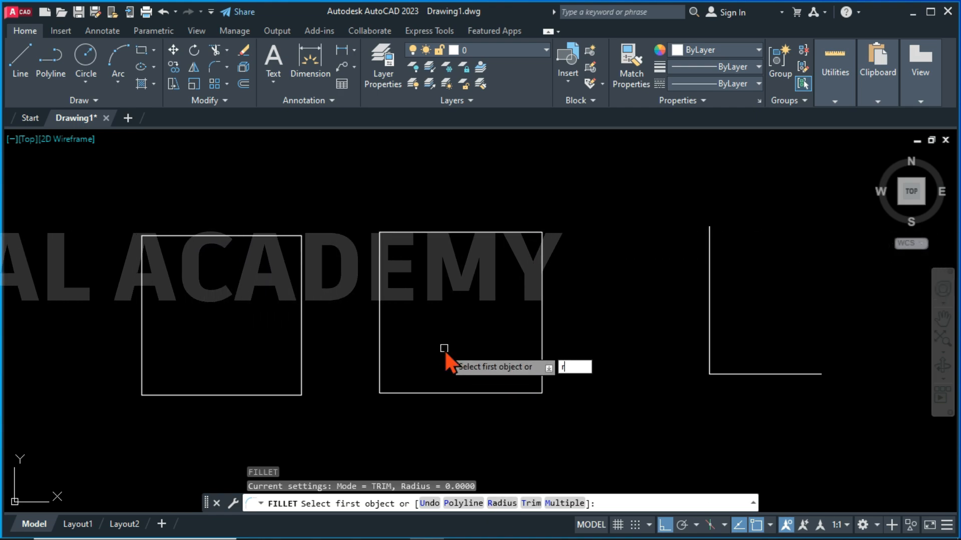
pyautogui.press('Return')
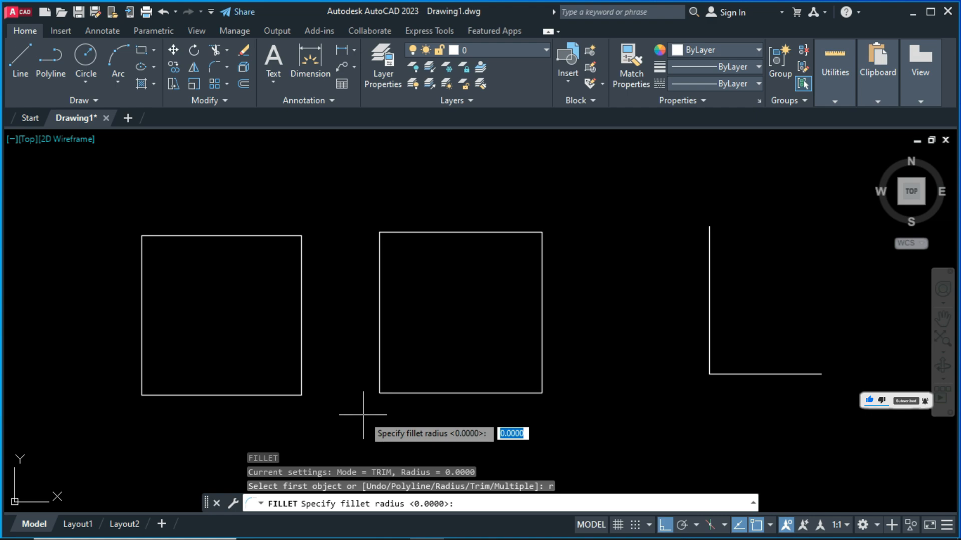
pyautogui.write('2')
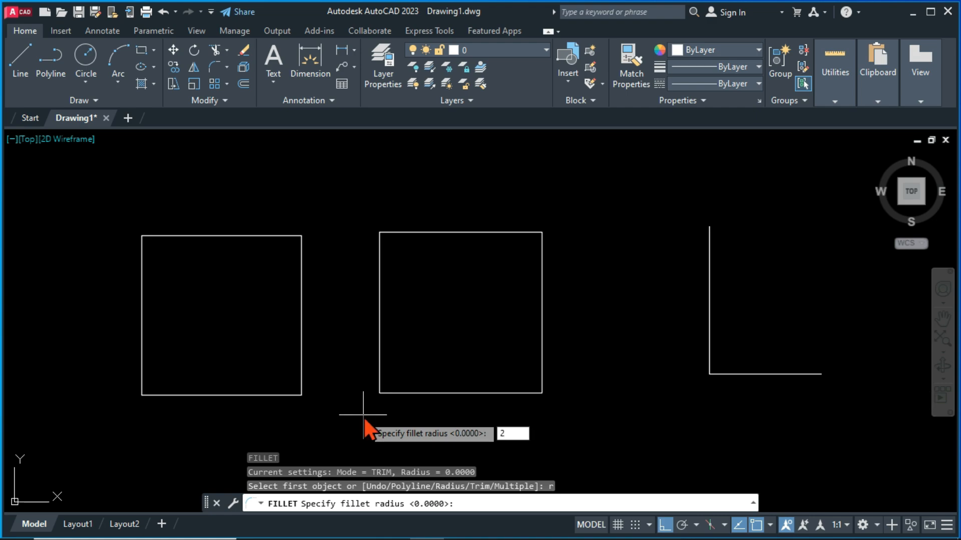
pyautogui.press('Return')
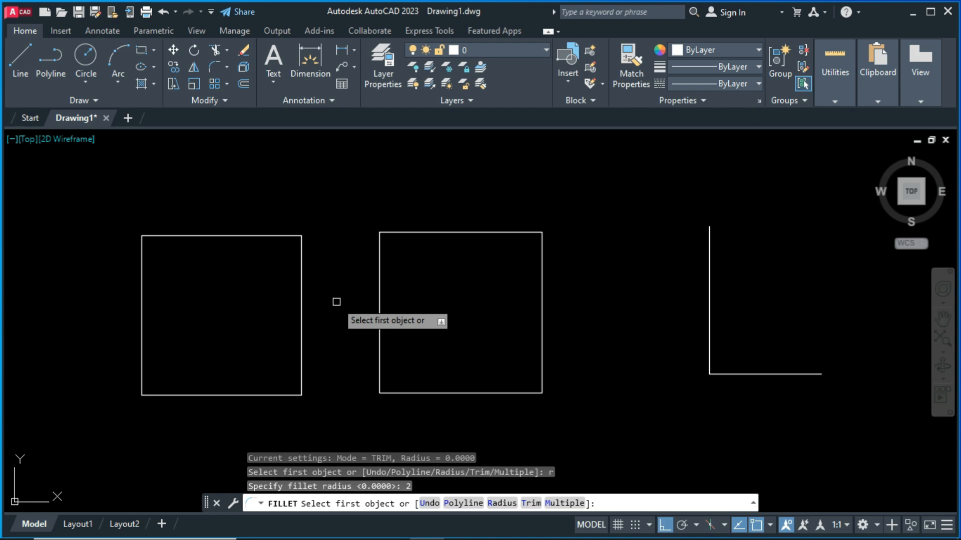
pyautogui.click(273, 234)
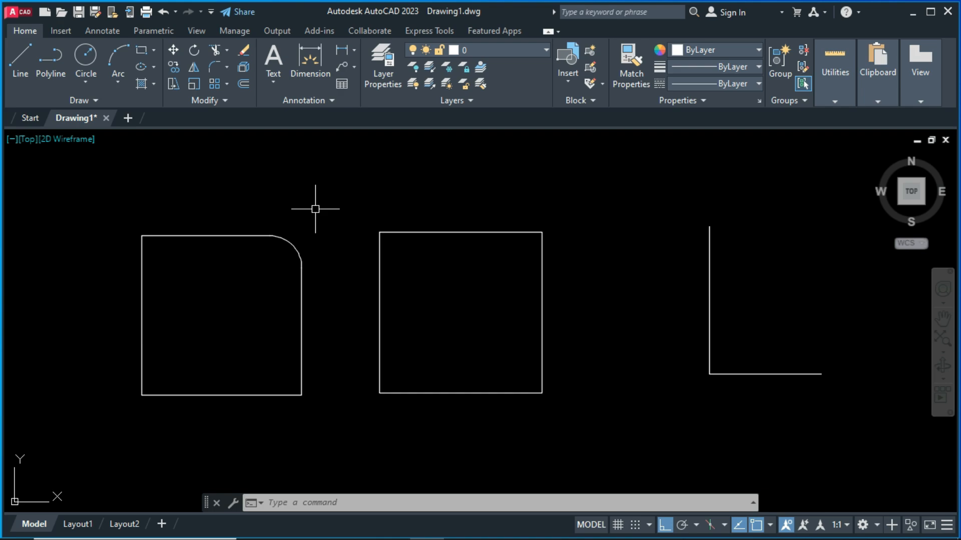
pyautogui.hotkey('ctrl', 'z')
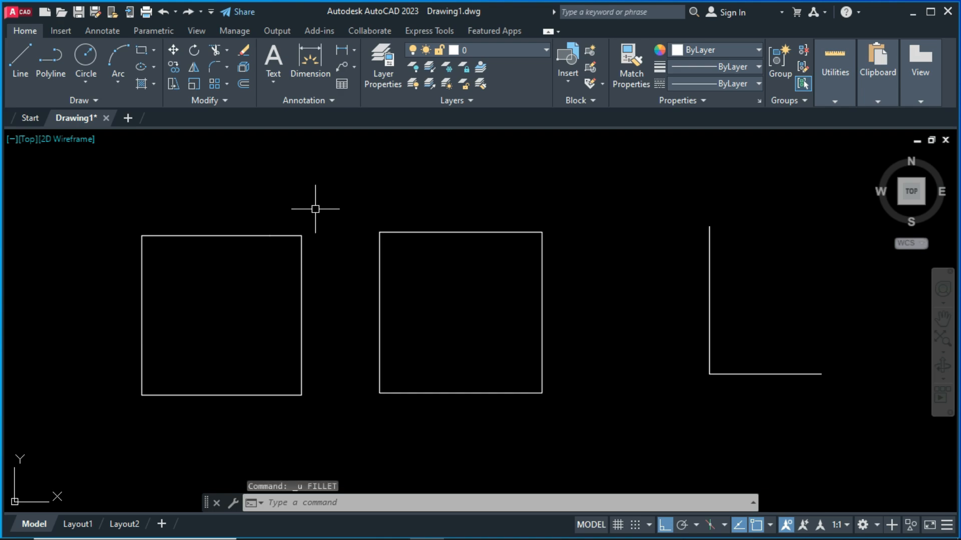
# - Fillet the upper-right corner of the line-drawn square with a radius of 3
pyautogui.write('f')
pyautogui.press('Return')
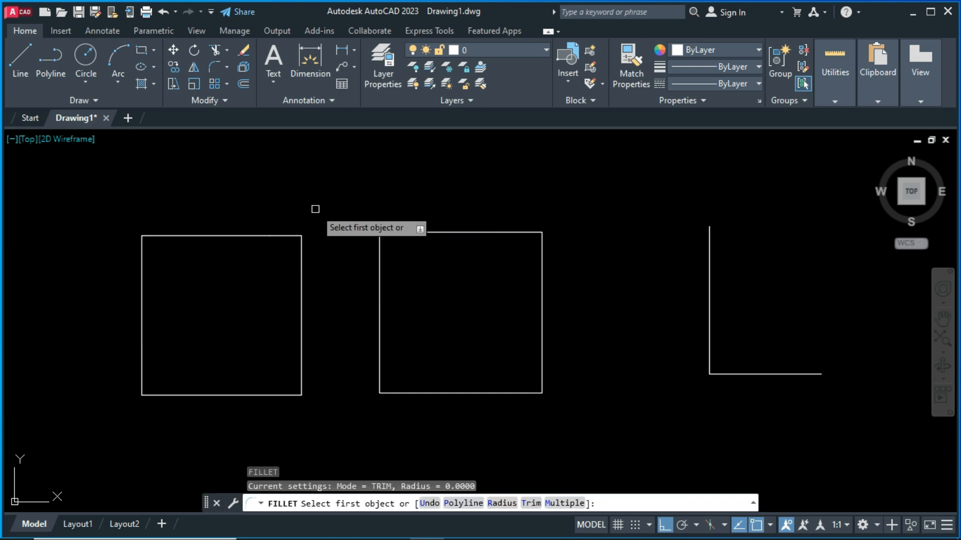
pyautogui.write('r')
pyautogui.press('Return')
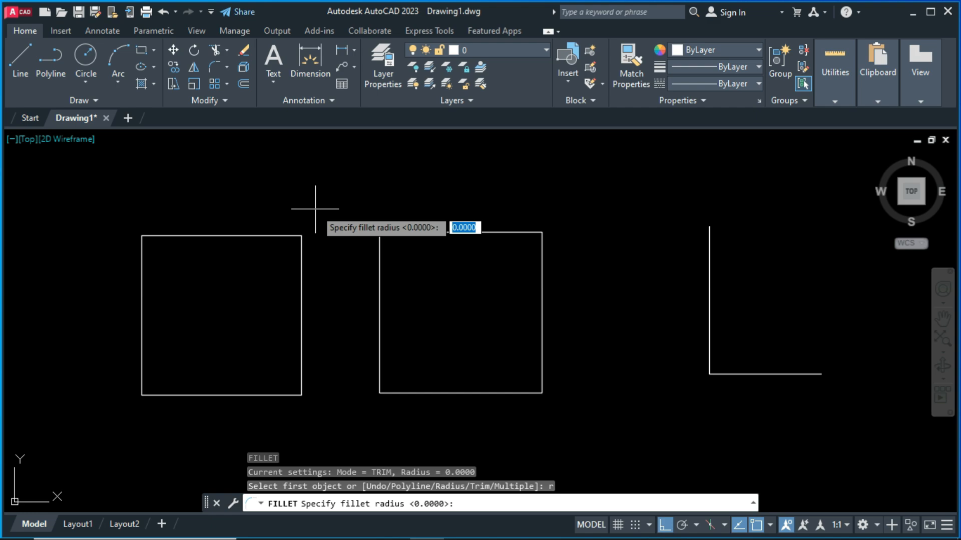
pyautogui.write('3')
pyautogui.press('Return')
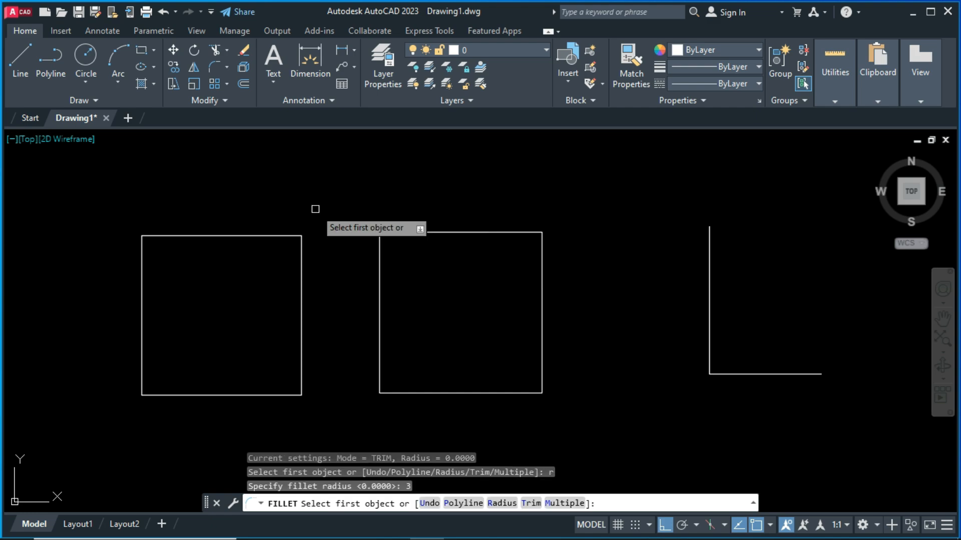
pyautogui.click(280, 236)
pyautogui.click(299, 258)
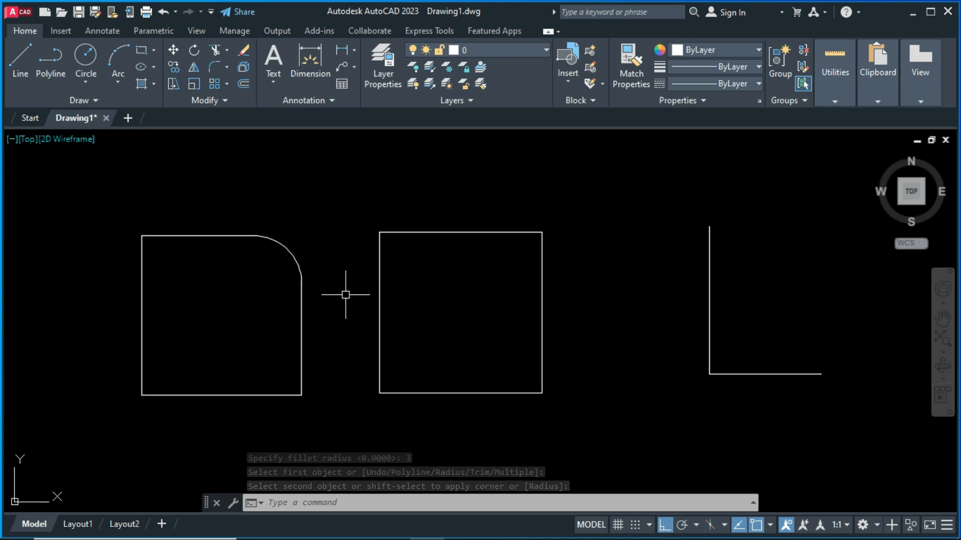
# - Fillet the upper-right corner of the middle rectangle with the current radius of 3
pyautogui.press('Return')
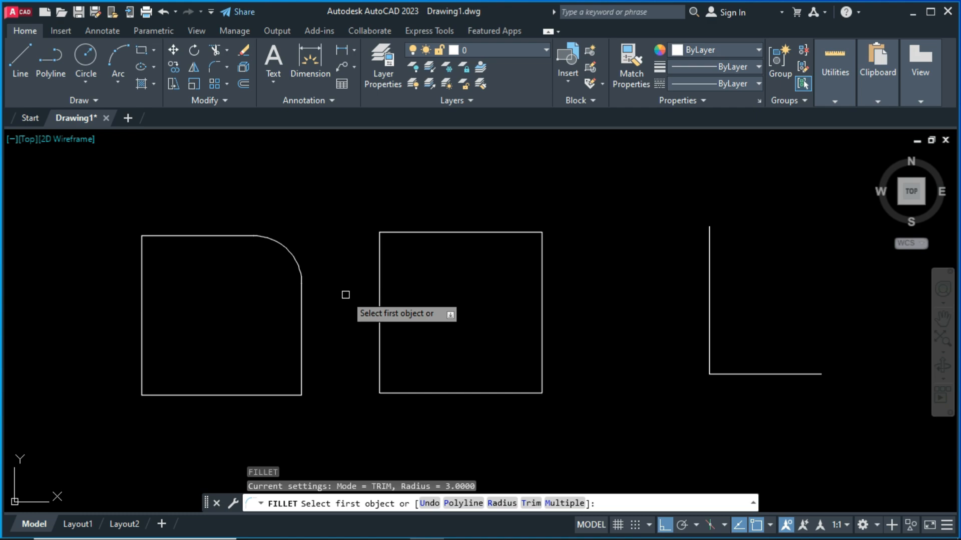
pyautogui.click(512, 230)
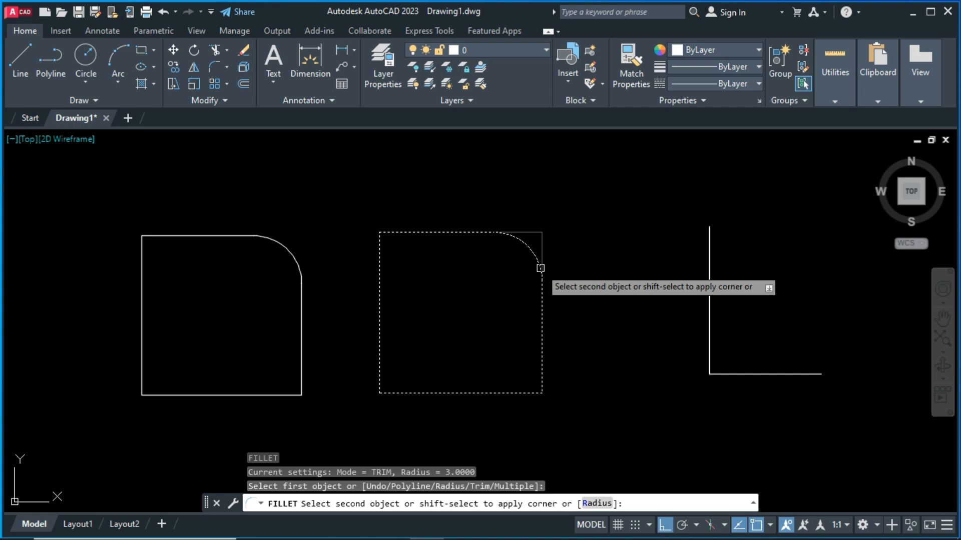
pyautogui.click(541, 266)
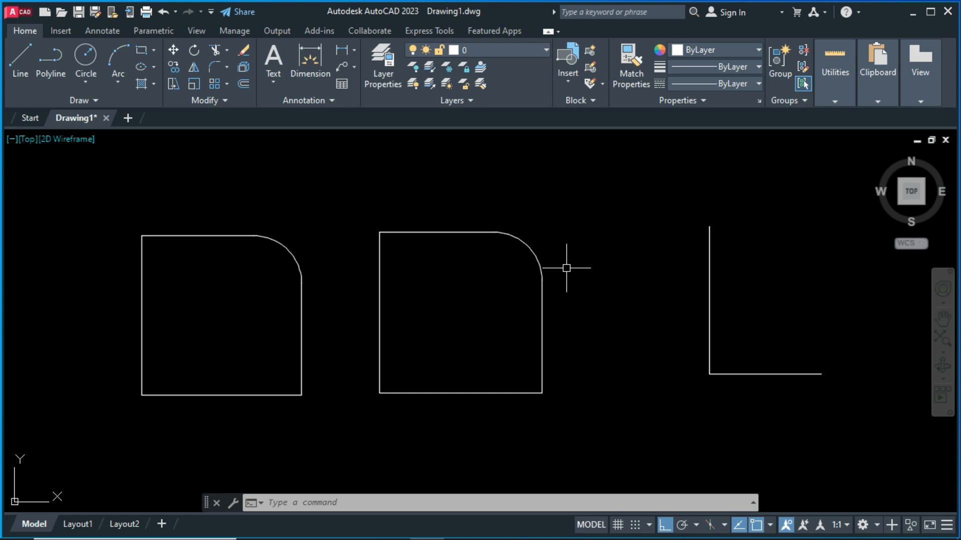
# - Set the fillet radius to 0 and try the Fillet command on the middle rectangle's lower edge
pyautogui.write('f')
pyautogui.press('Return')
pyautogui.write('r')
pyautogui.press('Return')
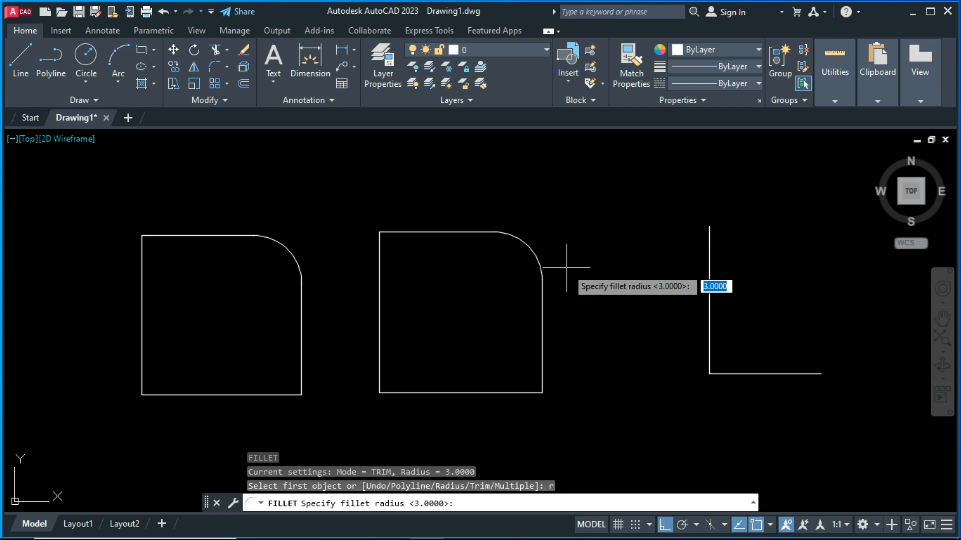
pyautogui.write('0')
pyautogui.press('Return')
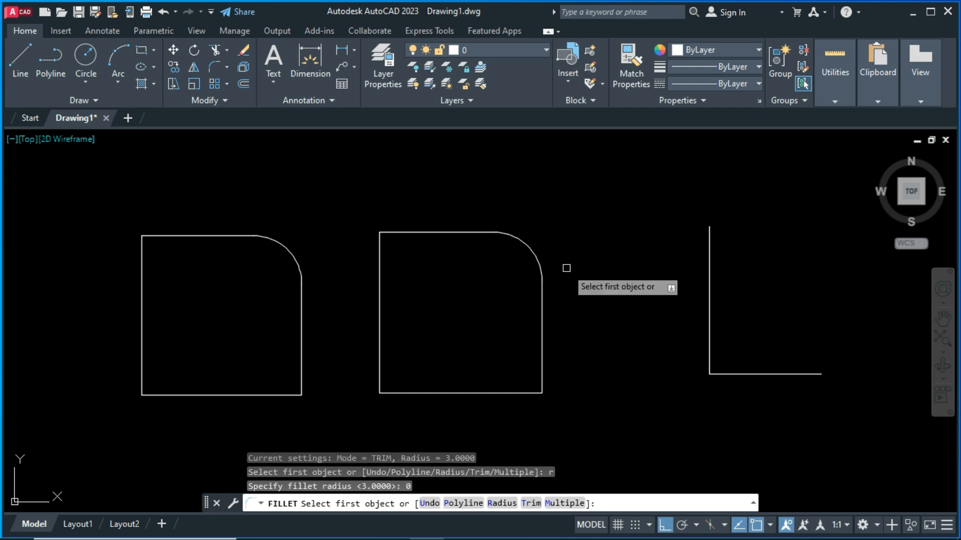
pyautogui.click(412, 392)
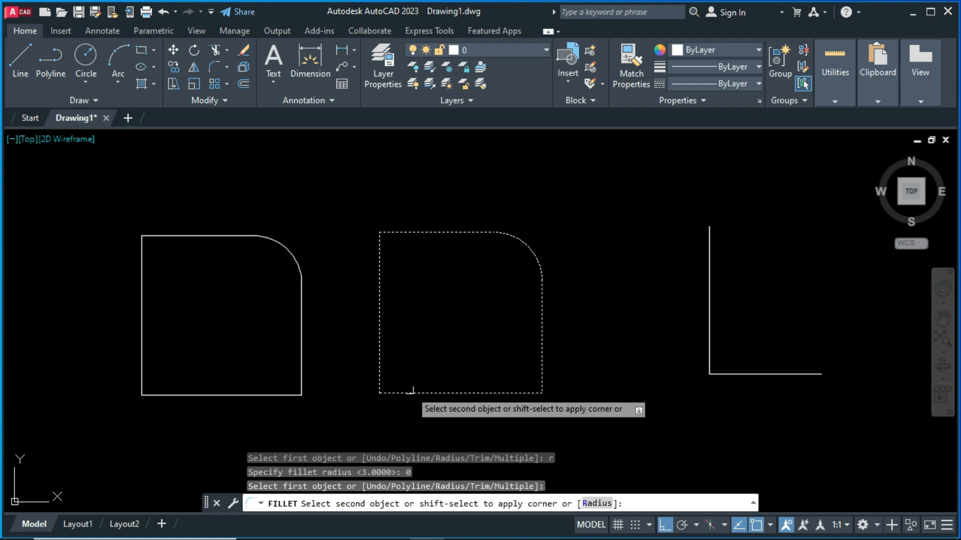
pyautogui.click(413, 393)
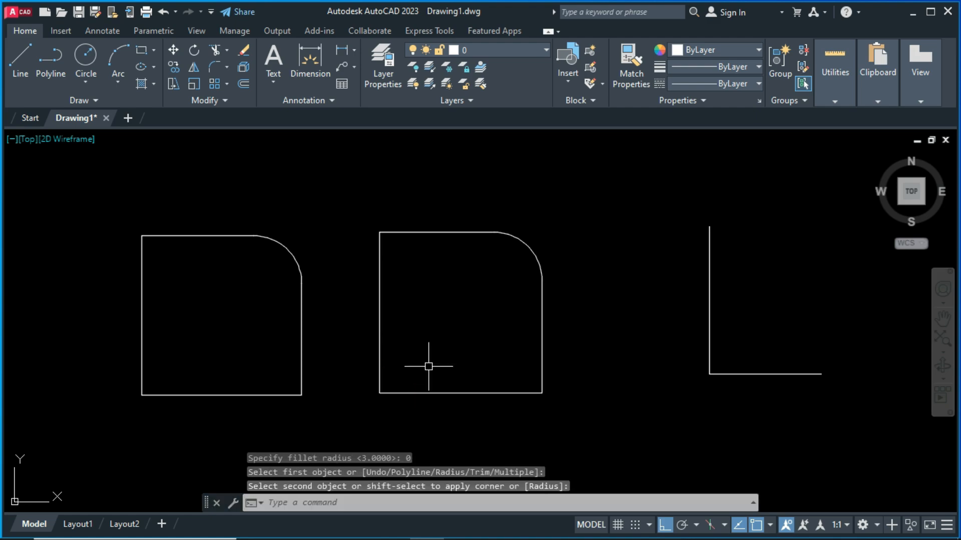
pyautogui.press('Escape')
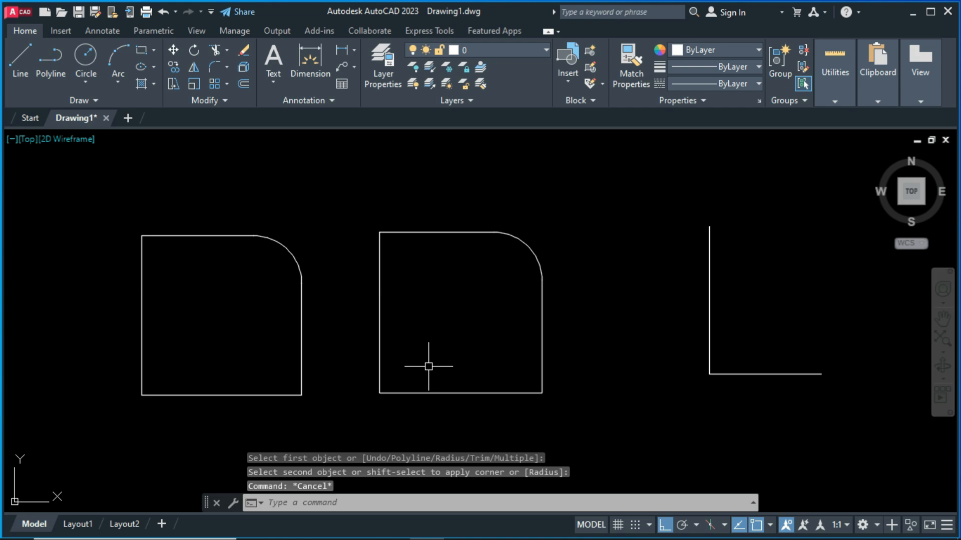
# - Apply the zero-radius fillet between the lower and left edges of the middle rectangle
pyautogui.write('f')
pyautogui.press('Return')
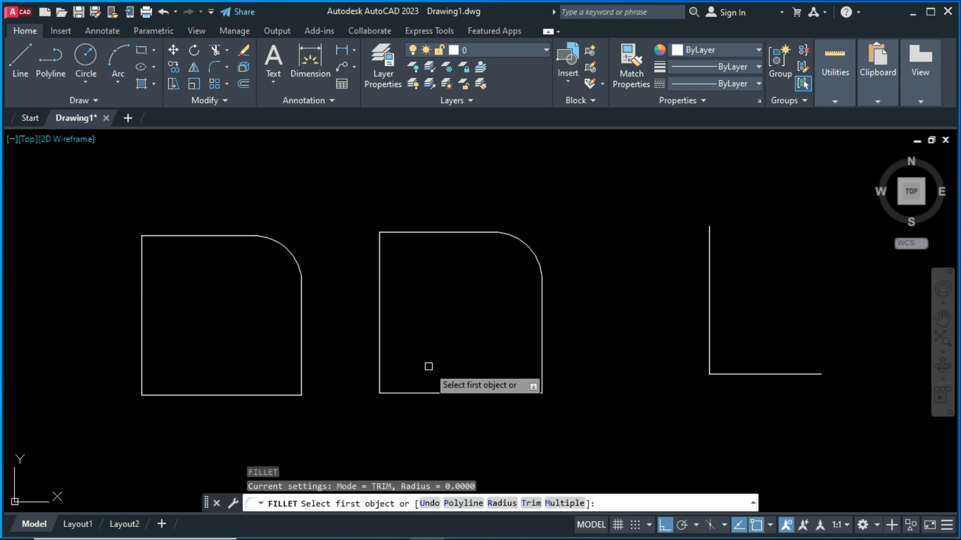
pyautogui.click(407, 393)
pyautogui.click(380, 364)
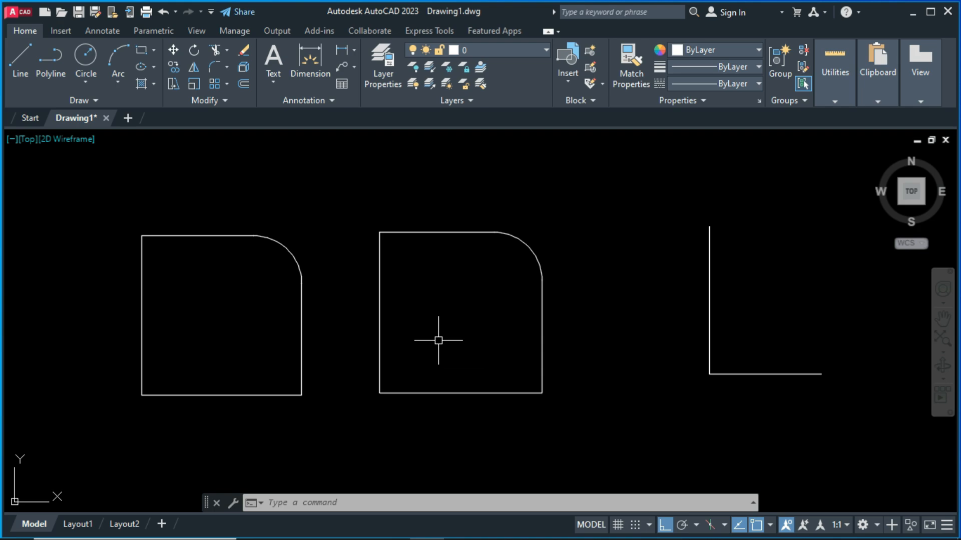
# - Try a fillet of radius 1 on the middle rectangle's lower-left corner, and undo it
pyautogui.write('f')
pyautogui.press('Return')
pyautogui.write('r')
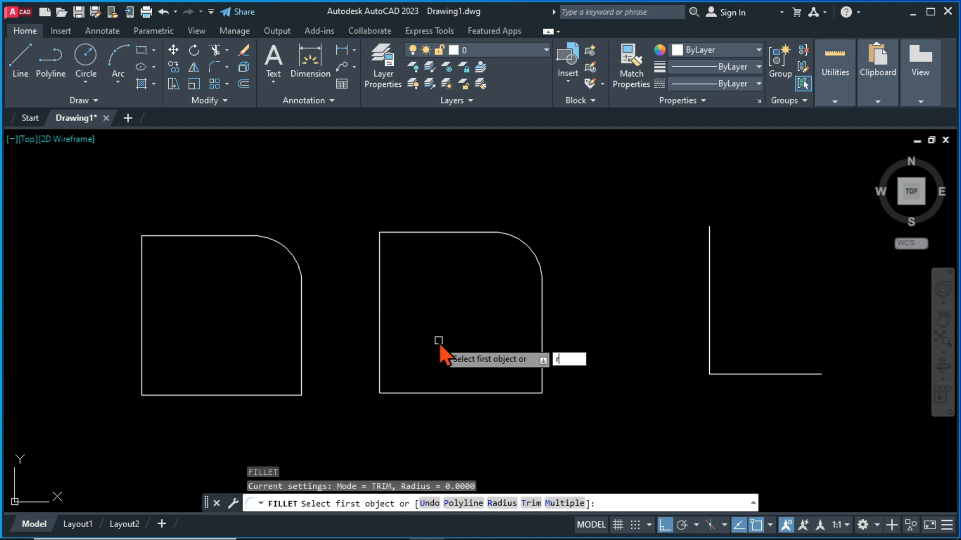
pyautogui.press('Return')
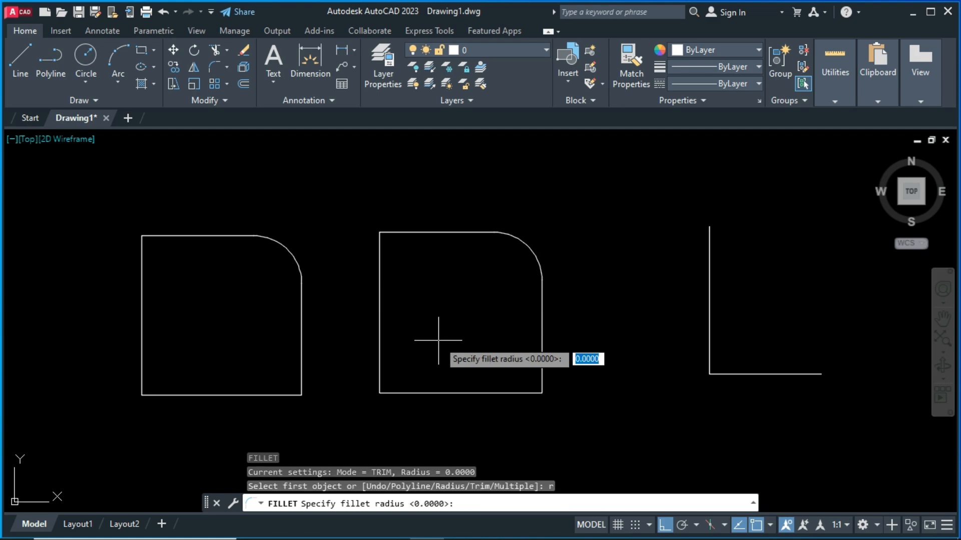
pyautogui.write('1')
pyautogui.press('Return')
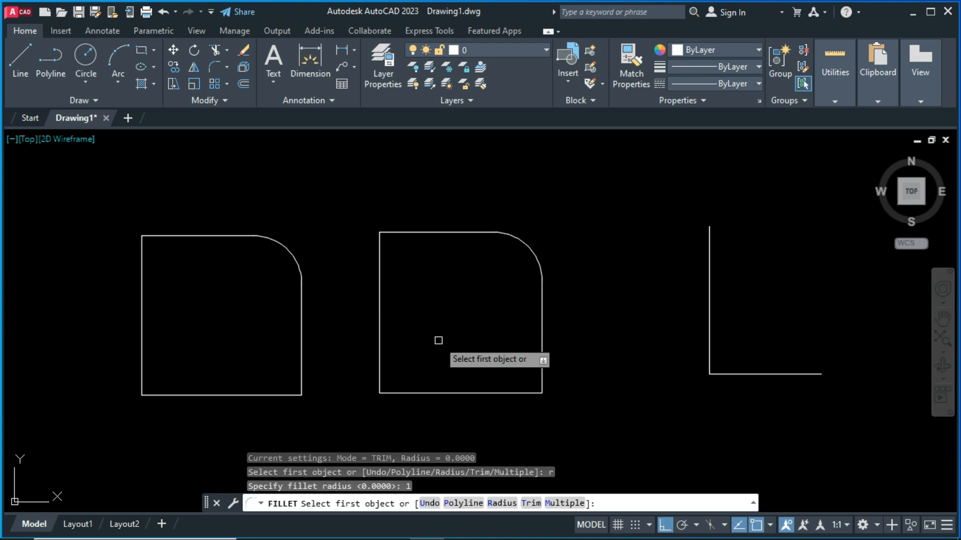
pyautogui.click(407, 394)
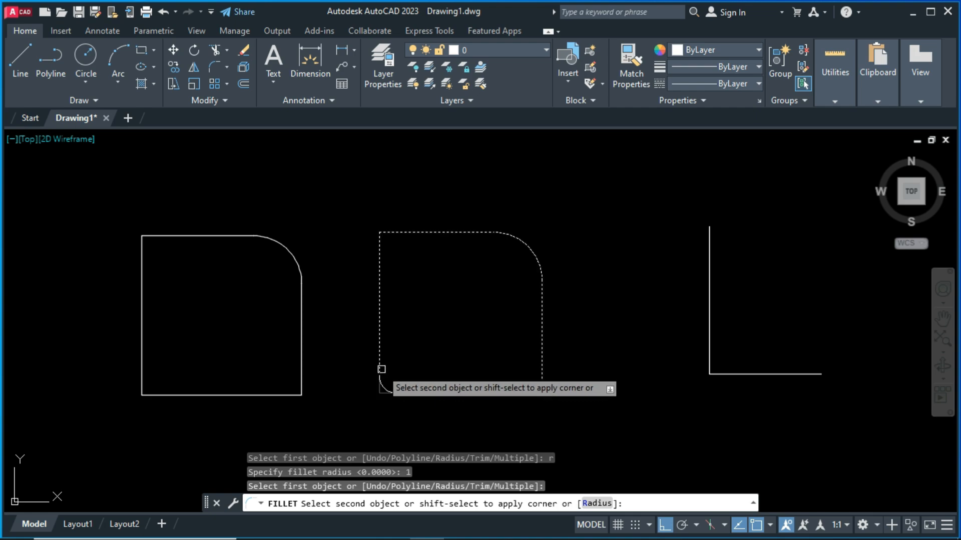
pyautogui.click(382, 369)
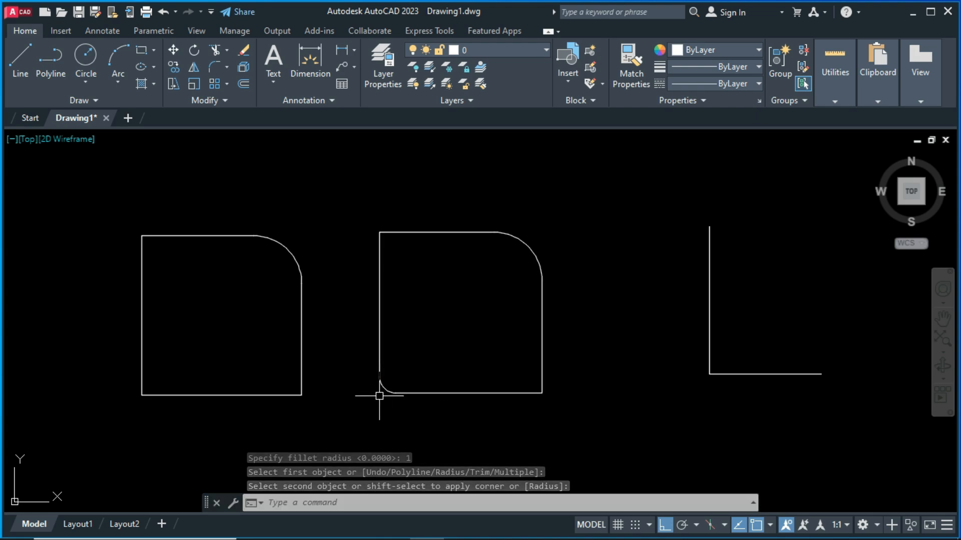
pyautogui.hotkey('ctrl', 'z')
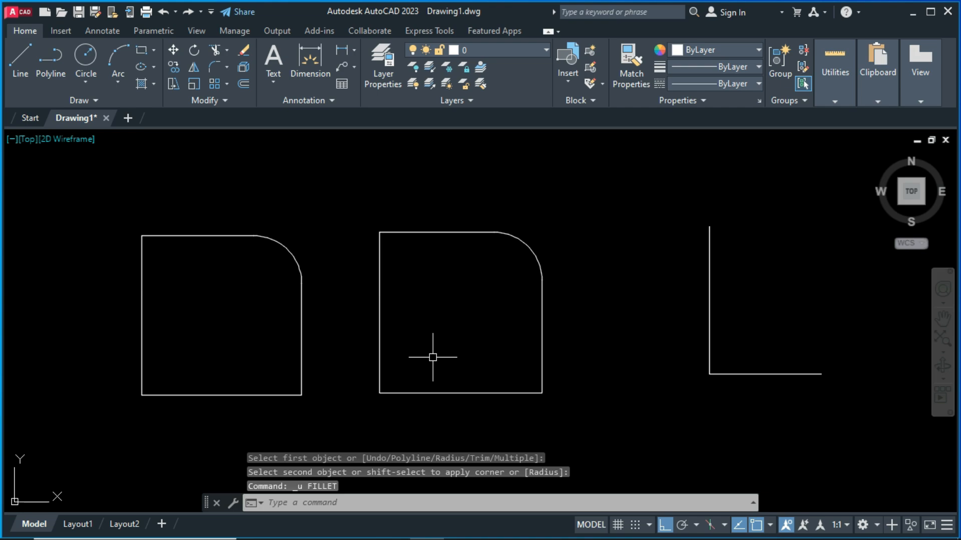
# - Fillet the middle rectangle's lower-left corner again using the current radius of 0
pyautogui.write('f')
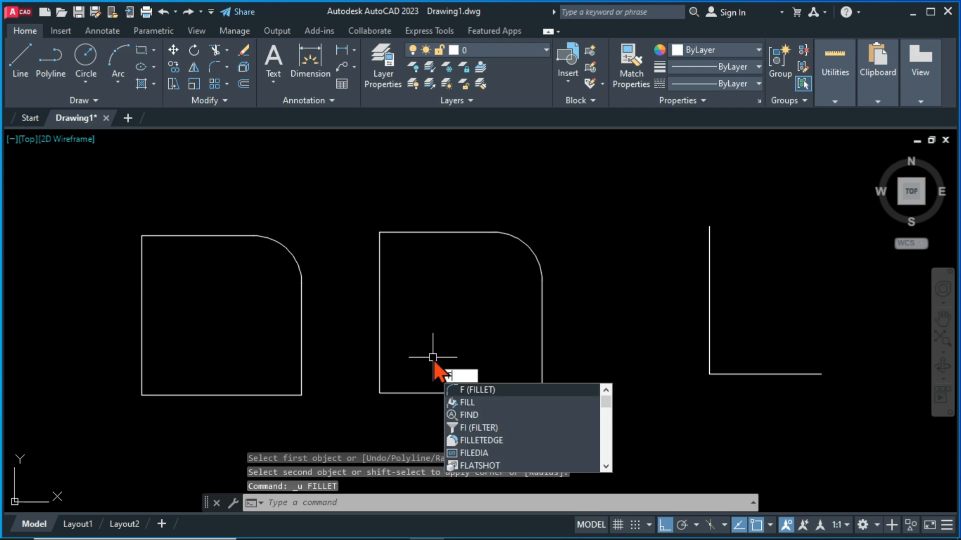
pyautogui.press('Return')
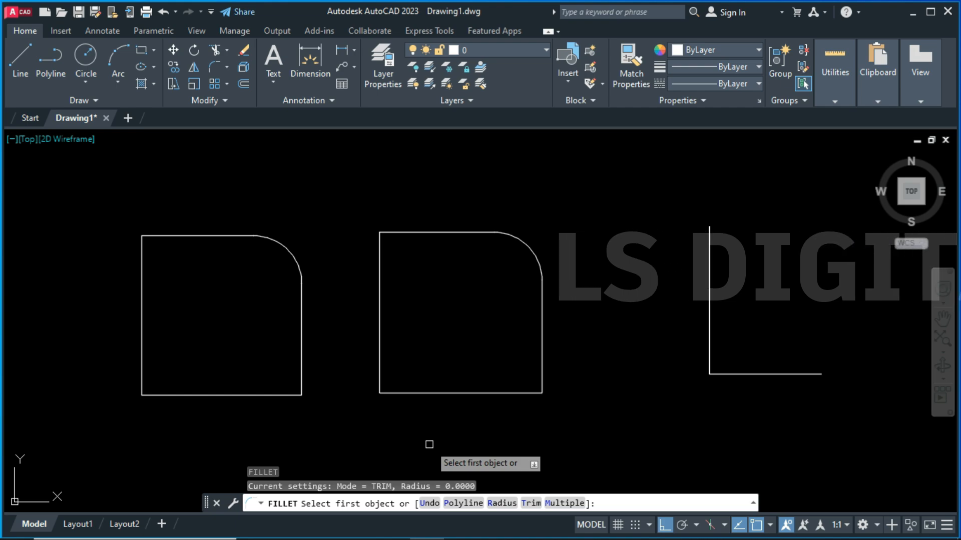
pyautogui.click(400, 393)
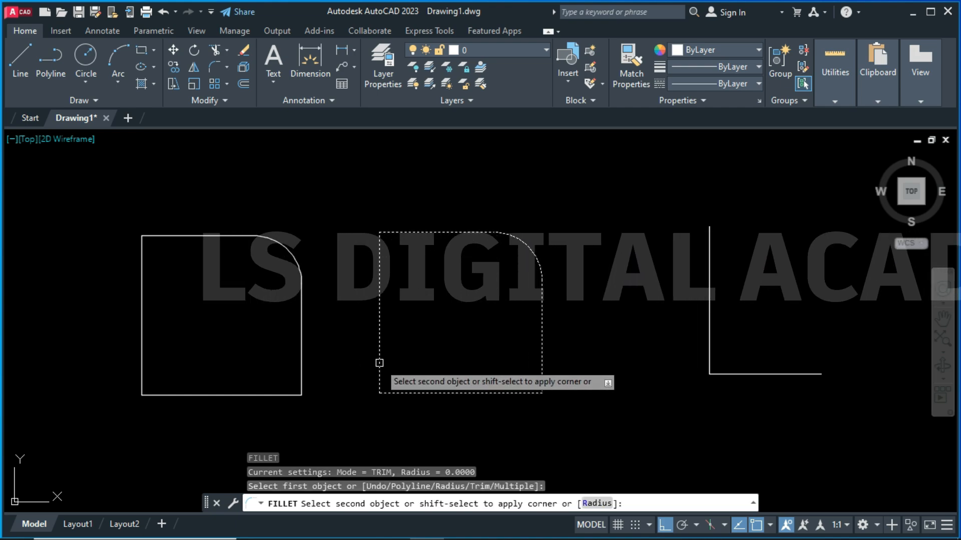
pyautogui.click(380, 363)
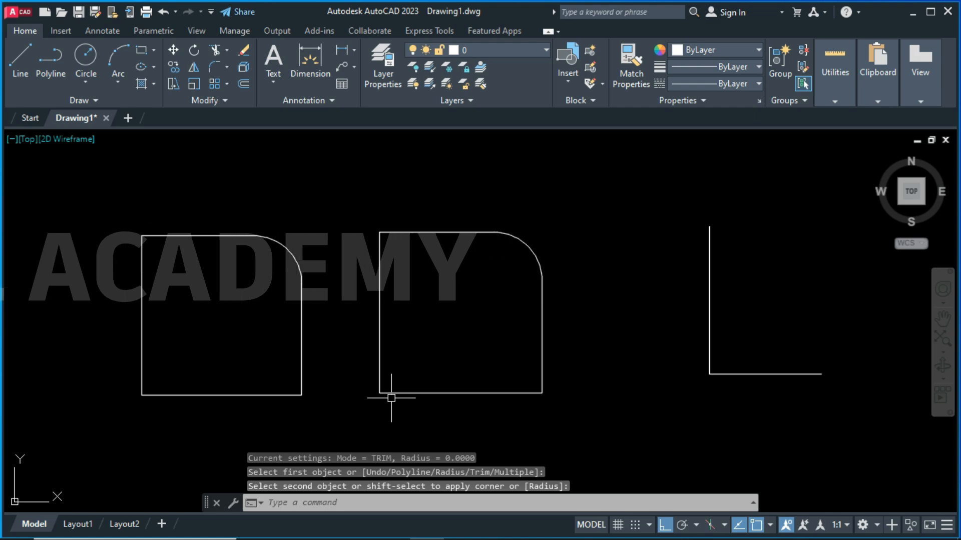
# - Fillet the lower-left corner of the middle rectangle with a radius of 1
pyautogui.write('f')
pyautogui.press('Return')
pyautogui.write('r')
pyautogui.press('Return')
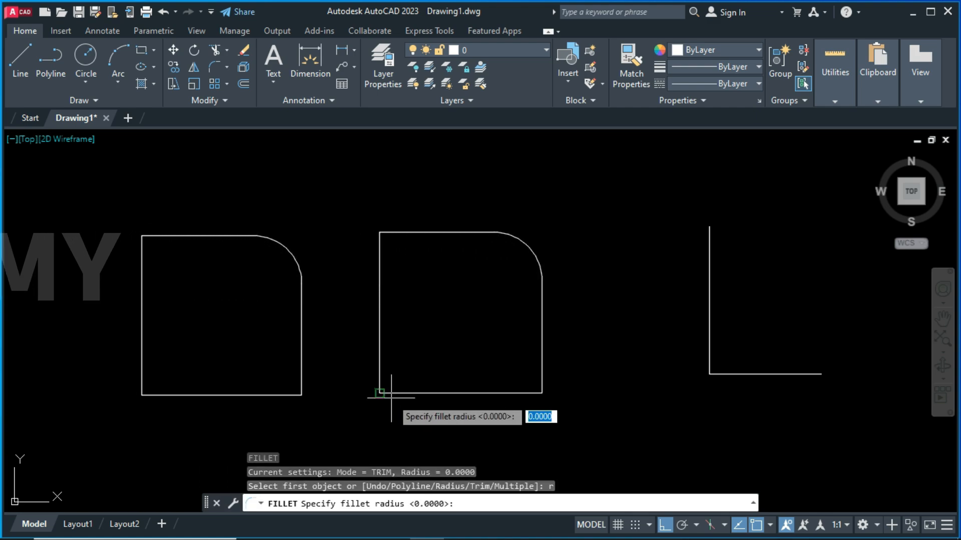
pyautogui.write('1')
pyautogui.press('Return')
pyautogui.click(392, 393)
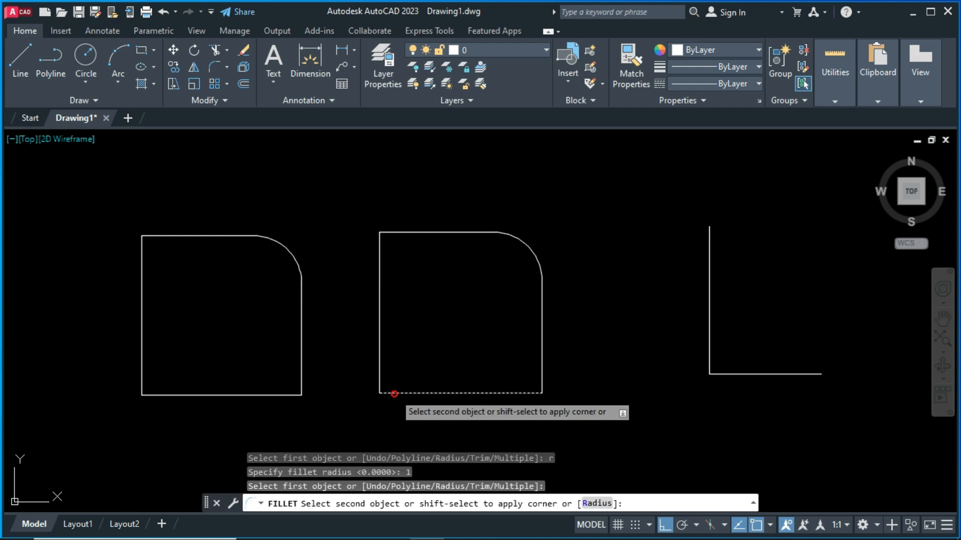
pyautogui.click(379, 370)
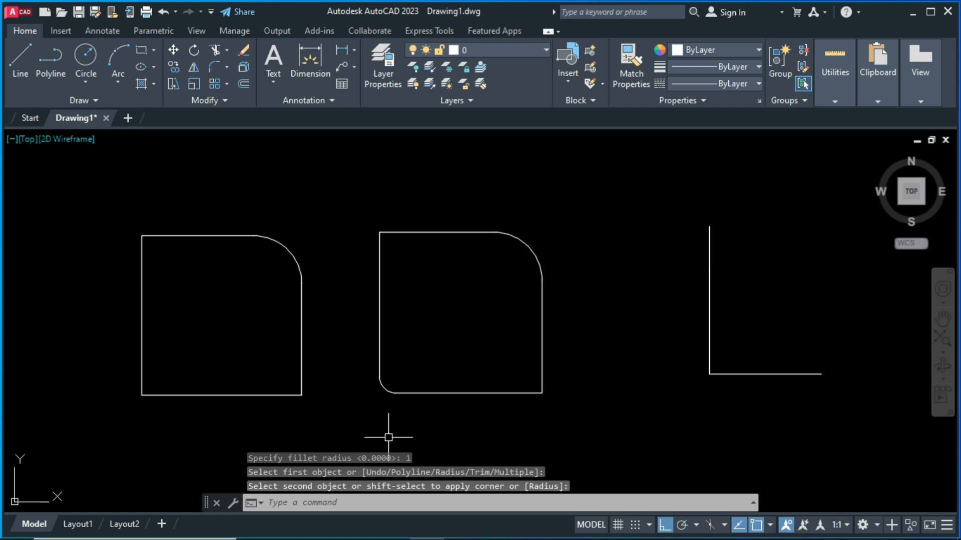
# - Try the Fillet command's Undo option, set the fillet radius to 5, and revert that setting with the same option
pyautogui.write('f')
pyautogui.press('Return')
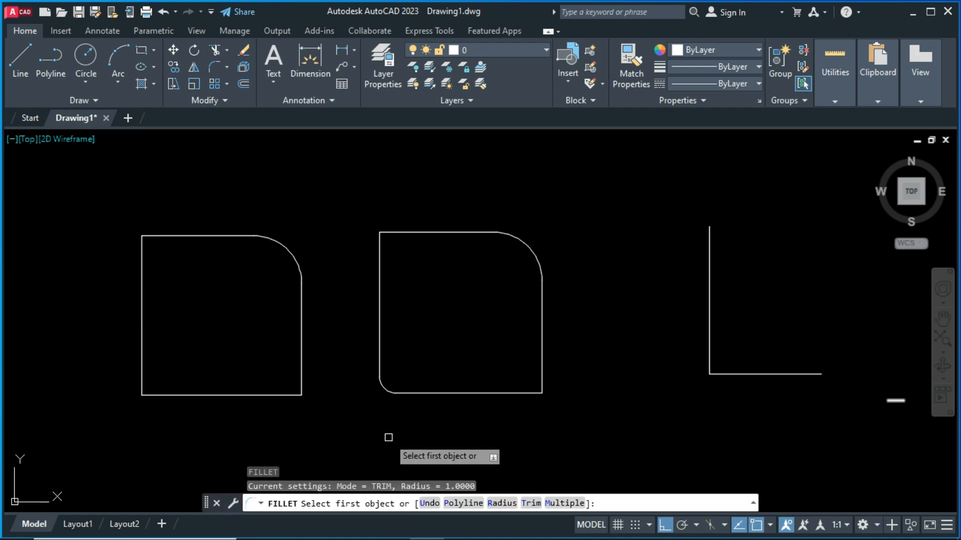
pyautogui.click(429, 504)
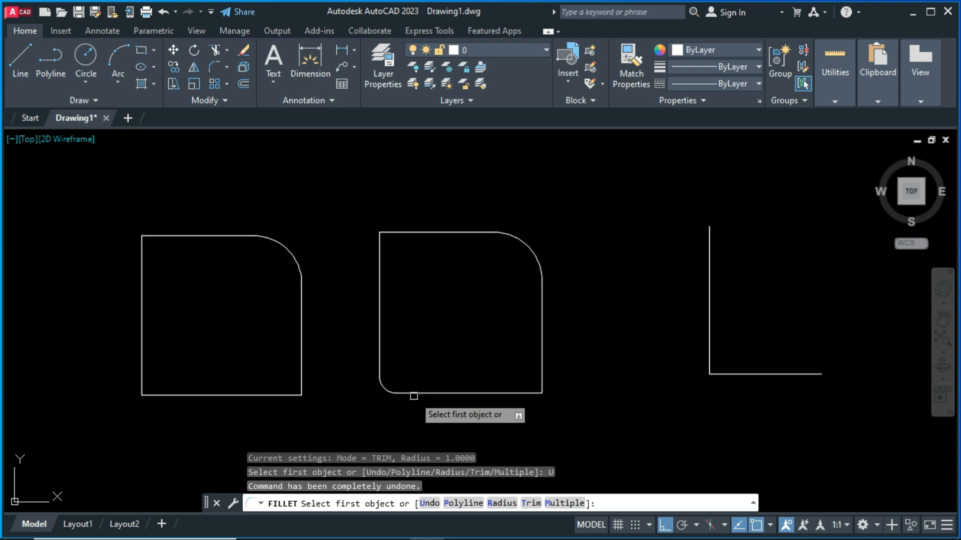
pyautogui.write('r')
pyautogui.press('Return')
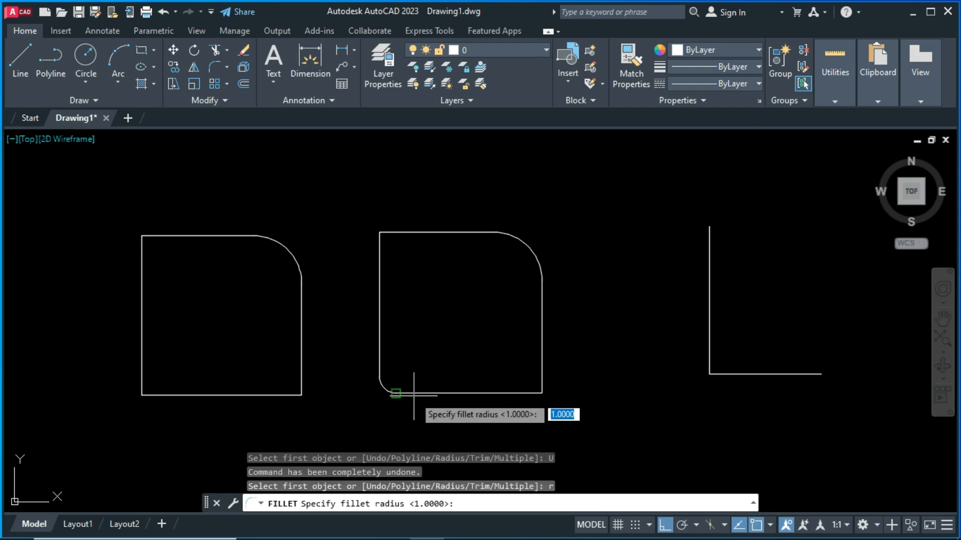
pyautogui.write('5')
pyautogui.press('Return')
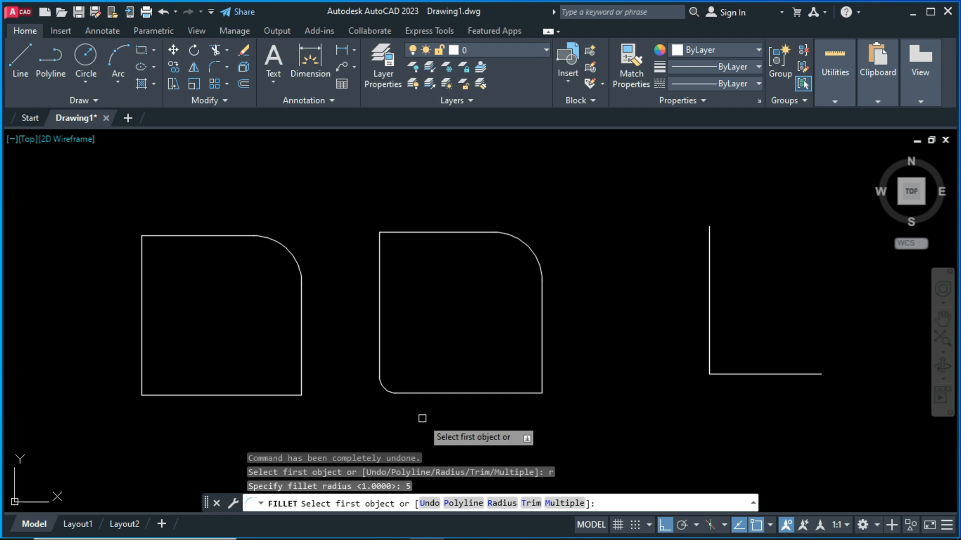
pyautogui.click(426, 503)
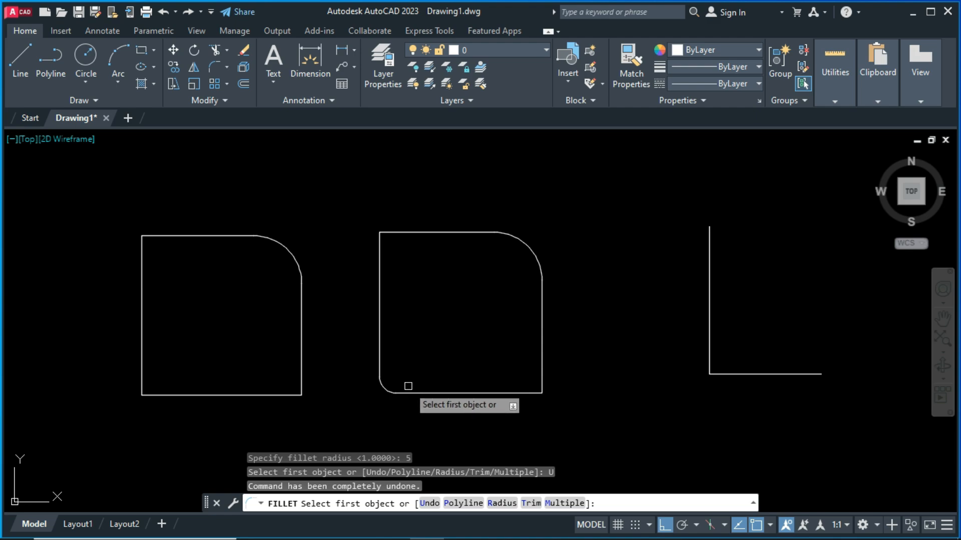
pyautogui.click(379, 253)
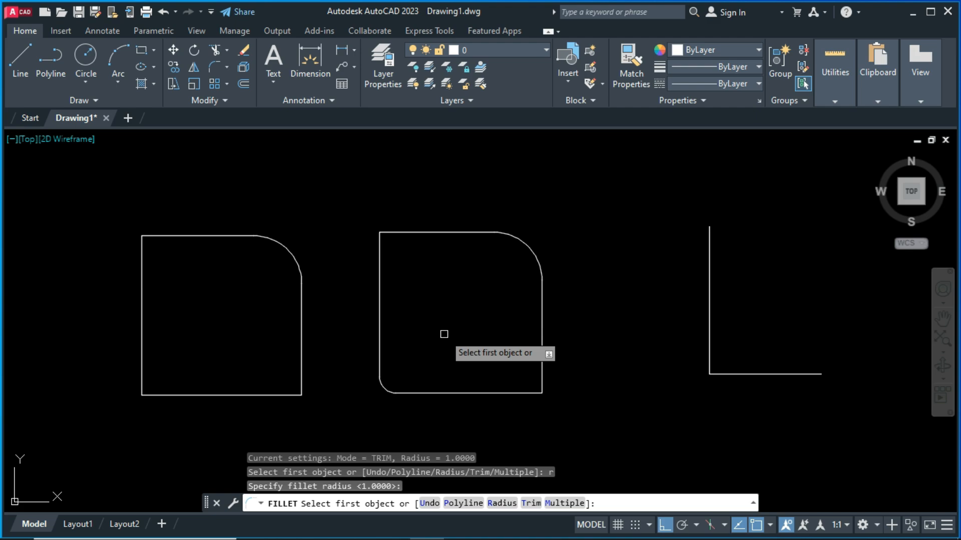
# - Set the fillet radius to 5, revert it to 1 with the Undo option, and fillet the middle rectangle's upper-left corner
pyautogui.write('r')
pyautogui.press('Return')
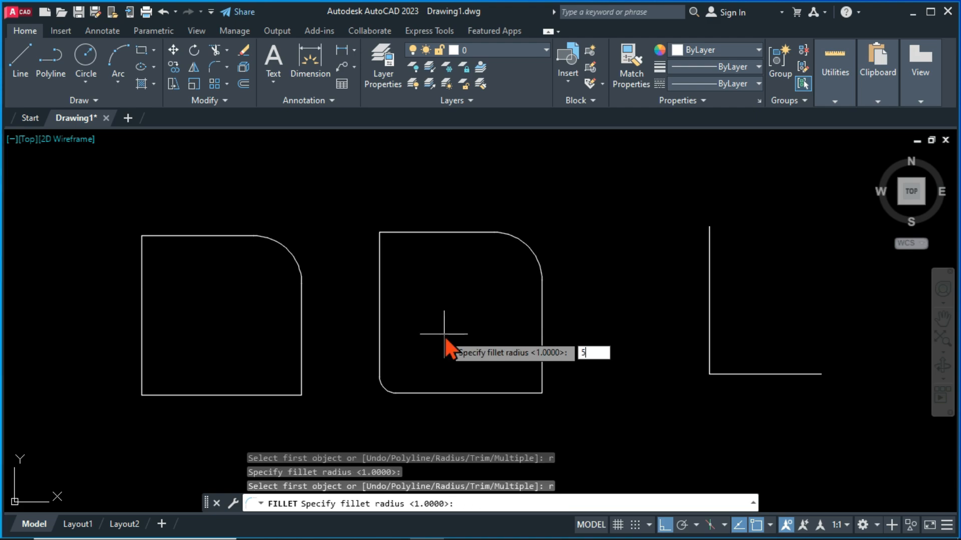
pyautogui.write('5')
pyautogui.press('Return')
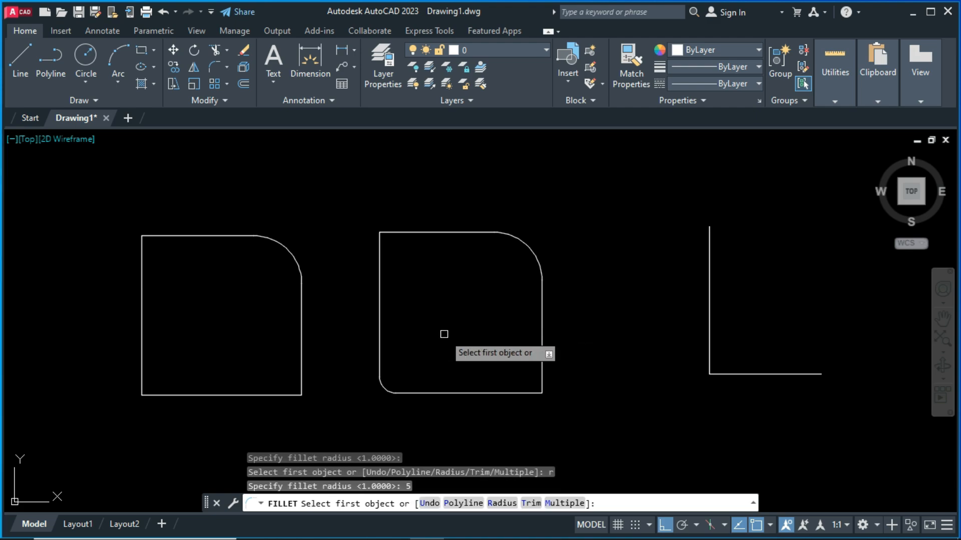
pyautogui.click(430, 504)
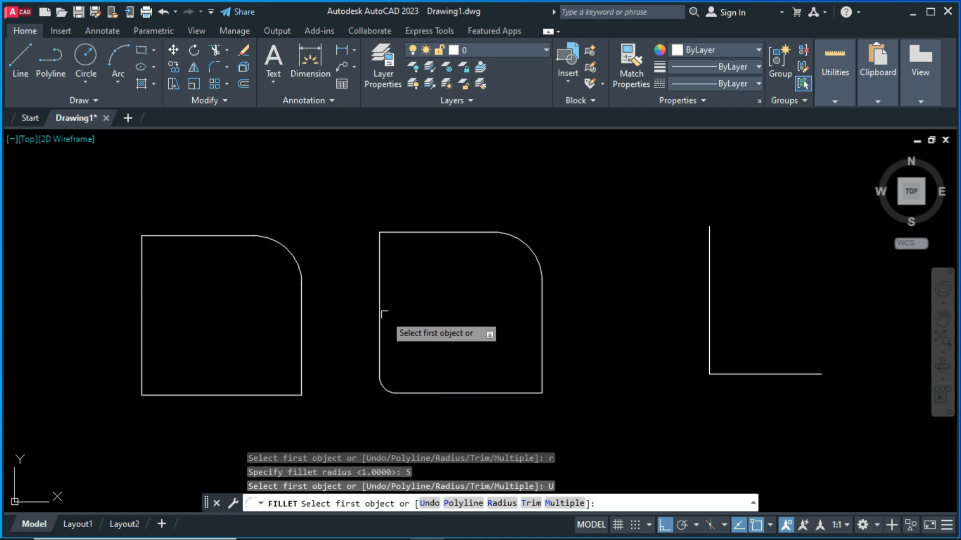
pyautogui.click(379, 263)
pyautogui.click(405, 231)
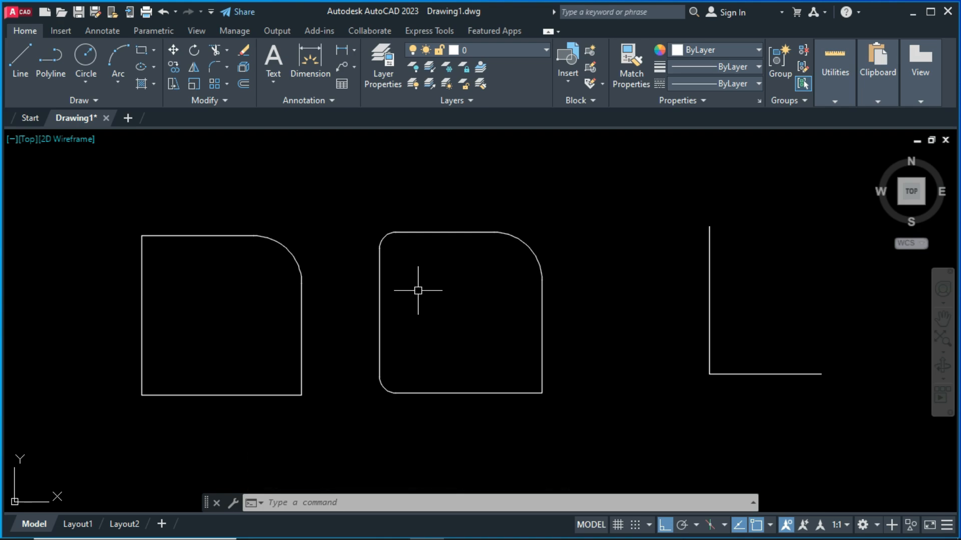
# - Undo the last three Fillet commands, removing the upper-left and lower-left roundings from the middle rectangle
pyautogui.hotkey('ctrl', 'z')
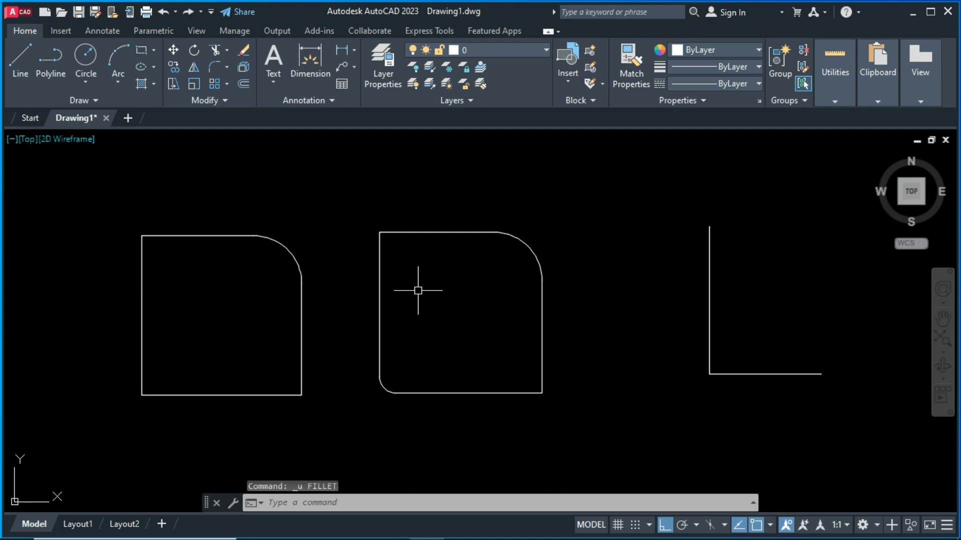
pyautogui.hotkey('ctrl', 'z')
pyautogui.hotkey('ctrl', 'z')
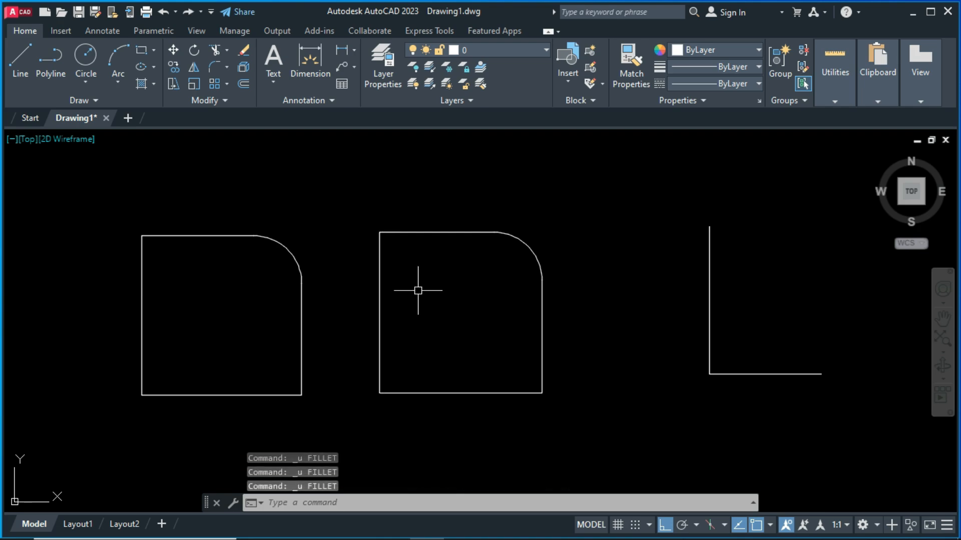
# - Undo the fillet on the middle rectangle's upper-right corner, and enter a fillet radius of 3
pyautogui.hotkey('ctrl', 'z')
pyautogui.write('f')
pyautogui.press('Return')
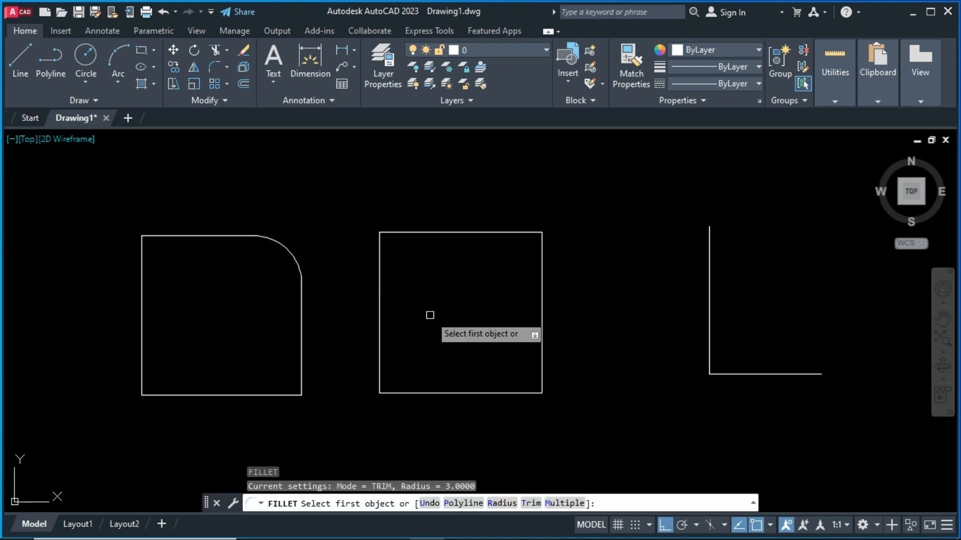
pyautogui.write('r')
pyautogui.press('Return')
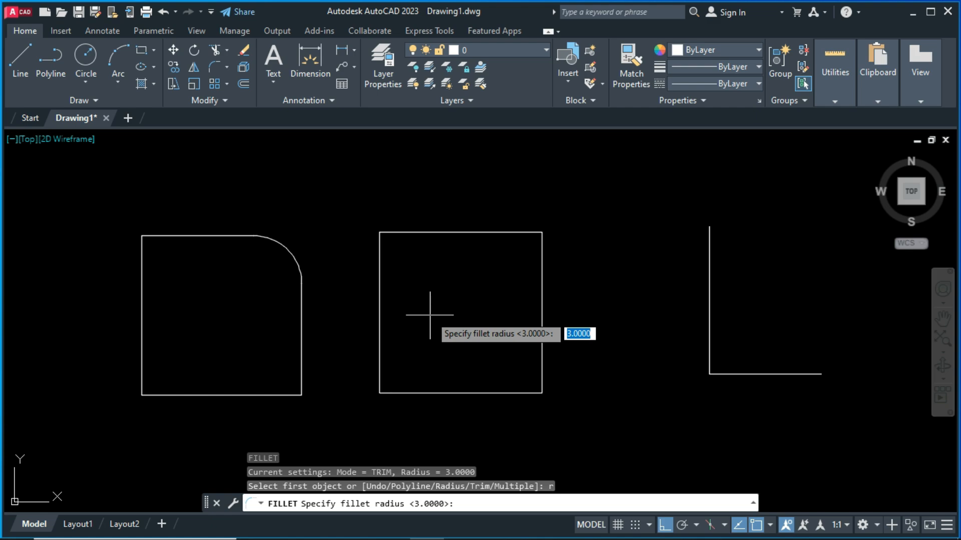
pyautogui.write('3')
pyautogui.press('Return')
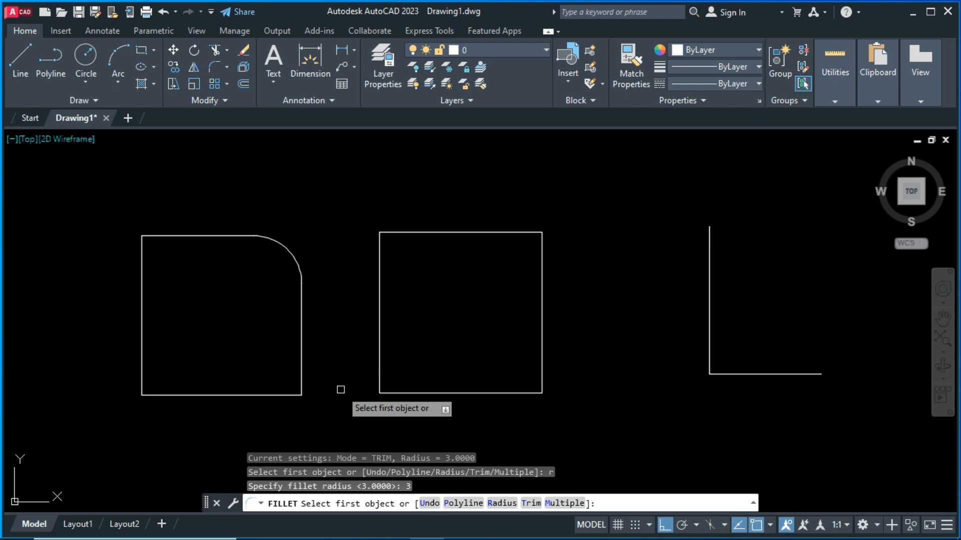
# - Set the fillet radius to 2 and fillet all corners of the middle rectangle at once with the Polyline option
pyautogui.write('r')
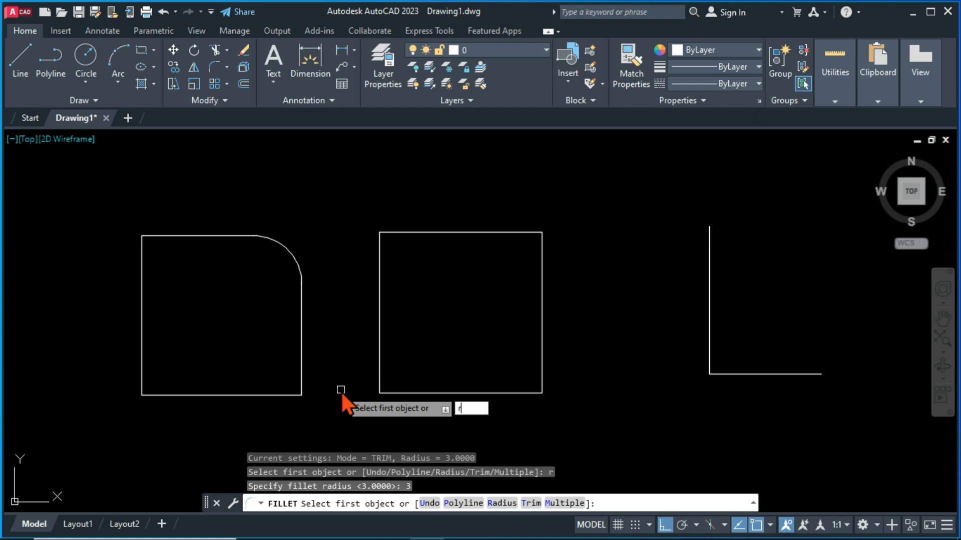
pyautogui.press('Return')
pyautogui.write('2')
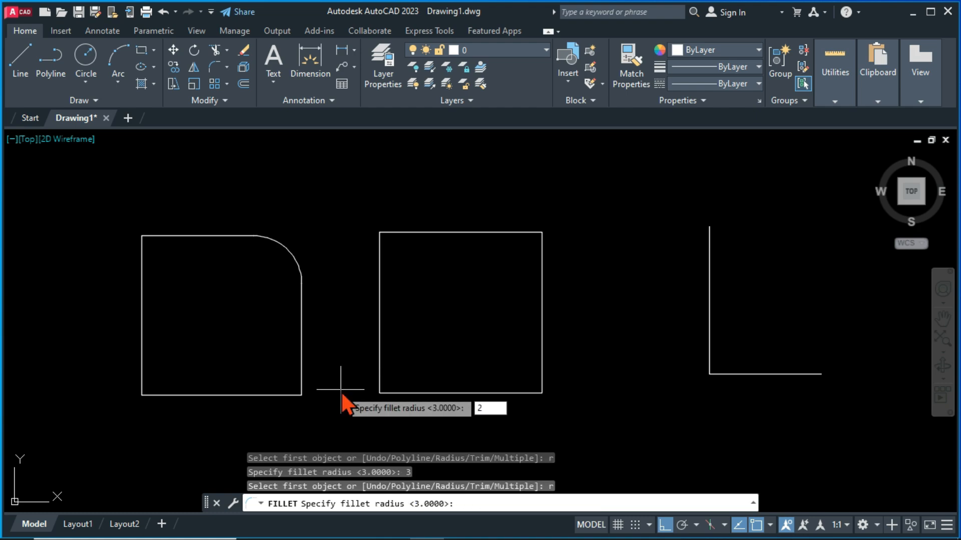
pyautogui.press('Return')
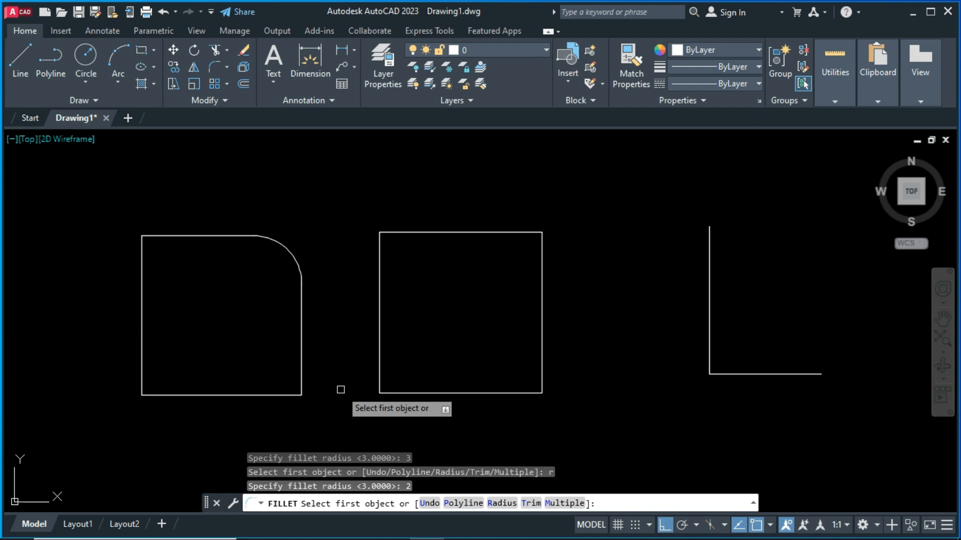
pyautogui.write('p')
pyautogui.press('Return')
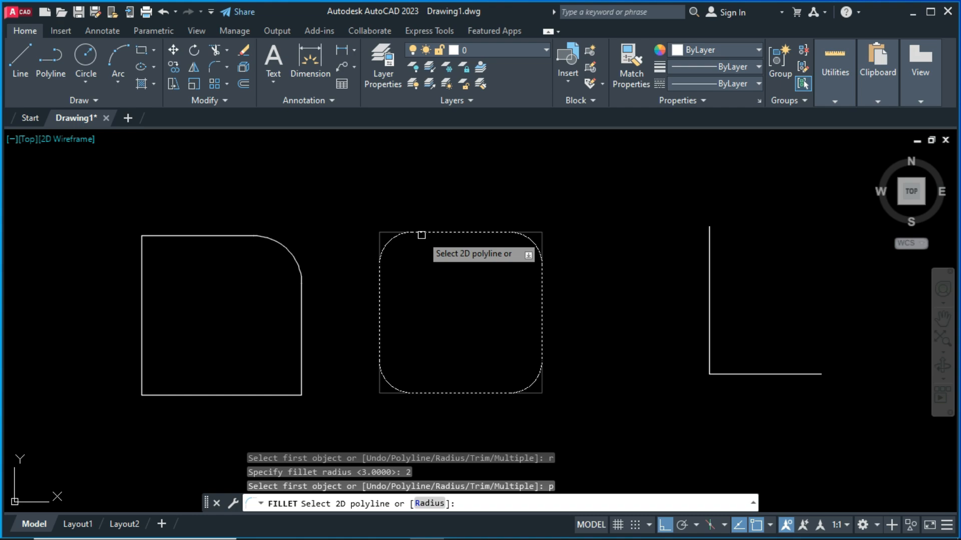
pyautogui.click(422, 235)
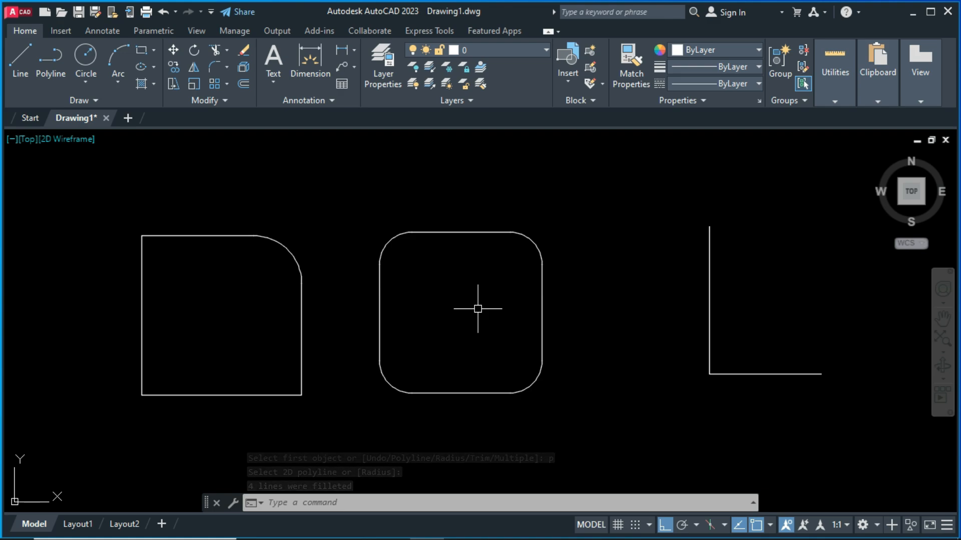
# - Try to fillet the left shape with the Polyline option, keeping the radius of 2, and leave the command
pyautogui.write('f')
pyautogui.press('Return')
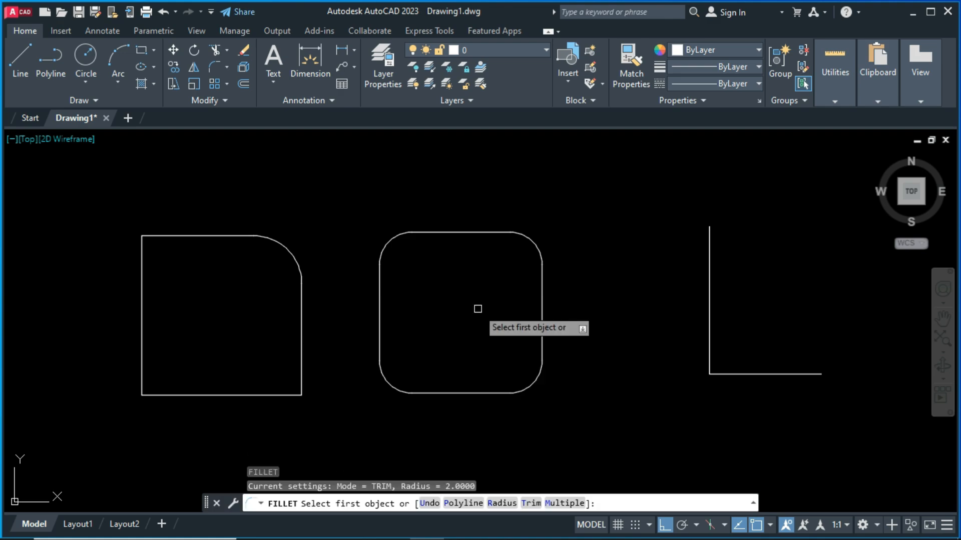
pyautogui.write('r')
pyautogui.press('Return')
pyautogui.press('Return')
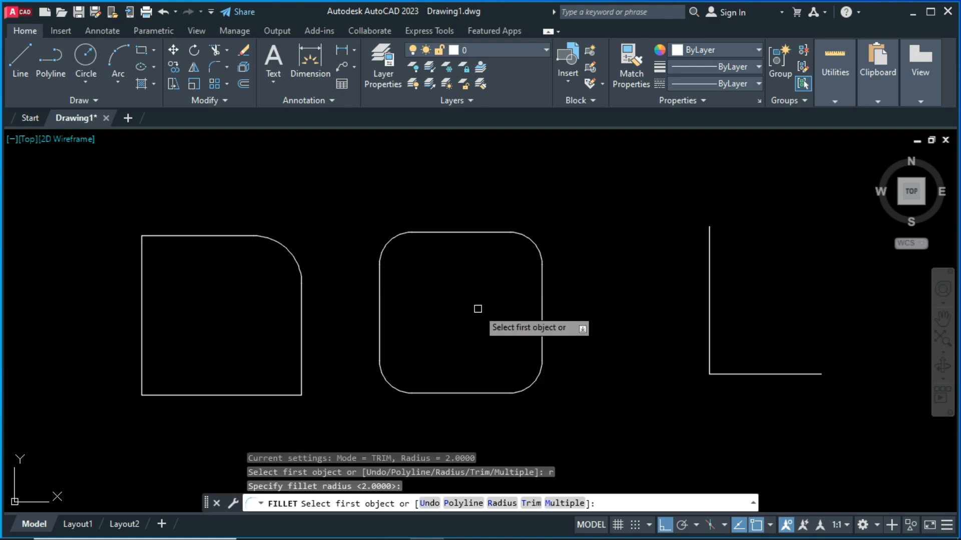
pyautogui.write('p')
pyautogui.press('Return')
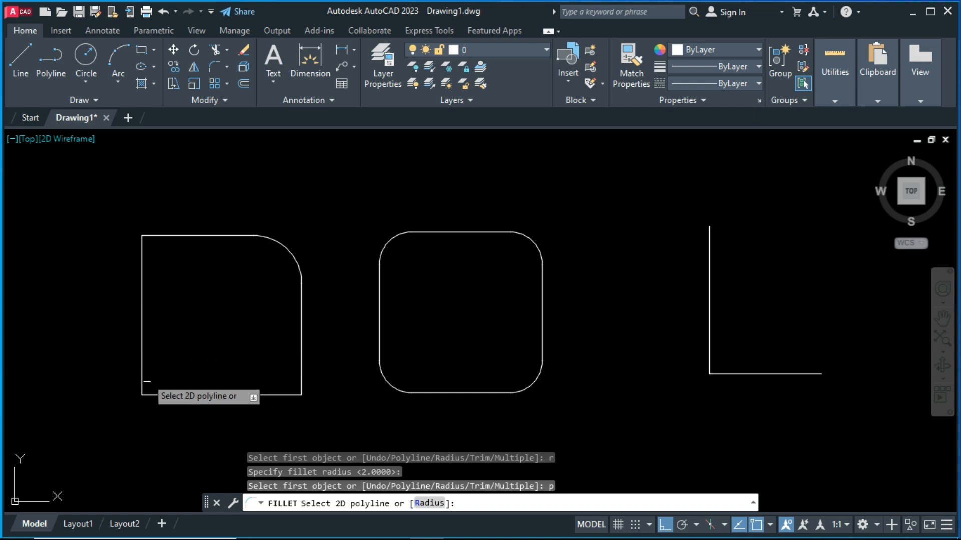
pyautogui.click(142, 374)
pyautogui.click(156, 392)
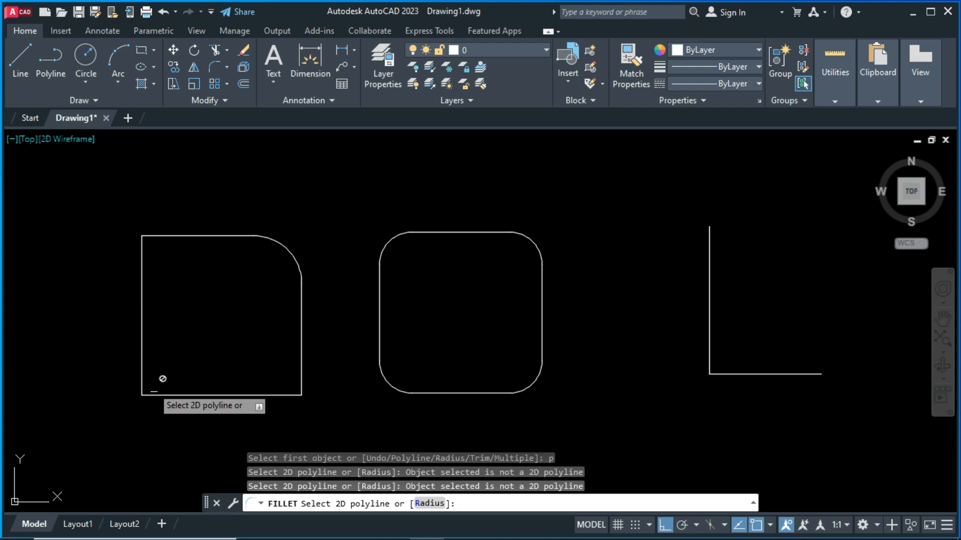
pyautogui.click(143, 378)
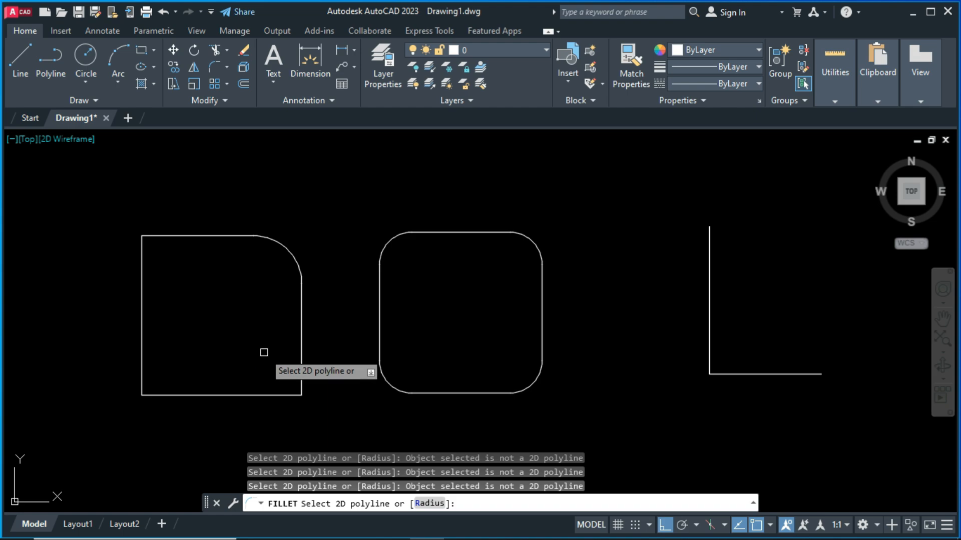
pyautogui.hotkey('ctrl', 'z')
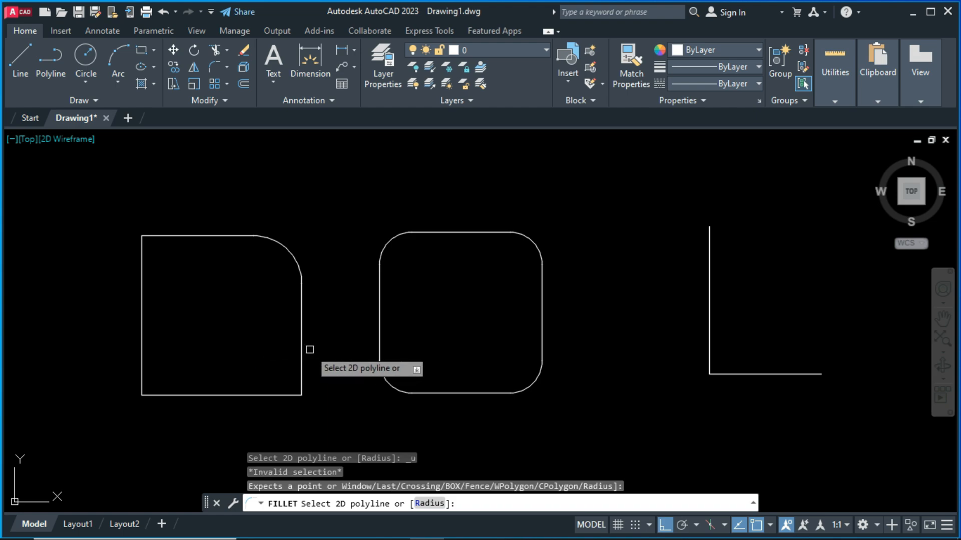
pyautogui.press('Escape')
# - Undo the polyline fillet on the middle rectangle, restoring its square corners
pyautogui.press('Return')
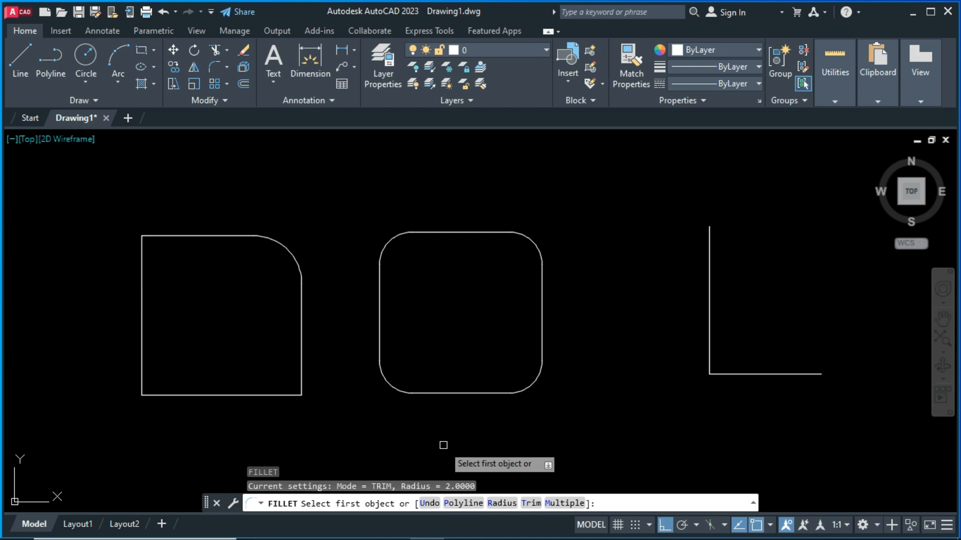
pyautogui.press('Escape')
pyautogui.hotkey('ctrl', 'z')
pyautogui.hotkey('ctrl', 'z')
pyautogui.hotkey('ctrl', 'z')
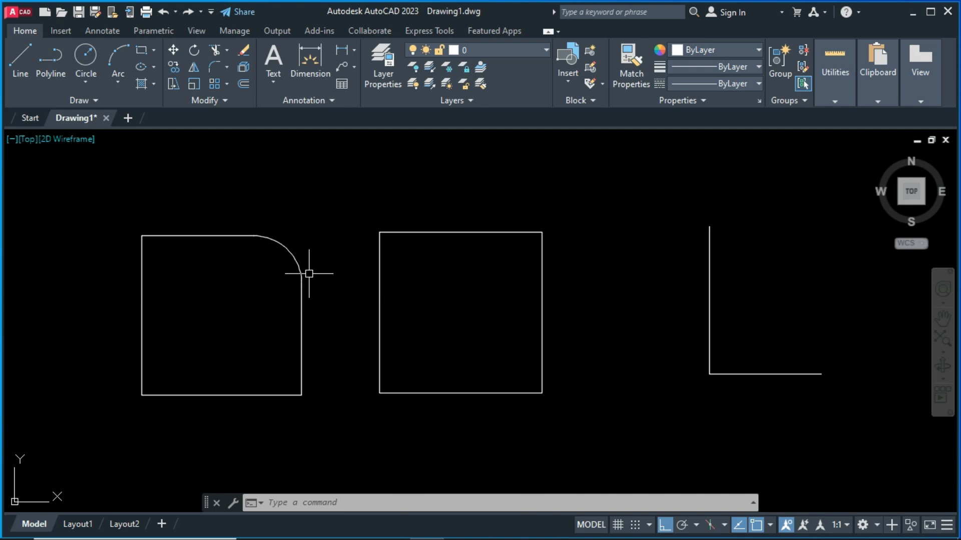
# - Draw a vertical line about 3.31 long upward from the upper end of the left shape's right edge
pyautogui.write('l')
pyautogui.press('Return')
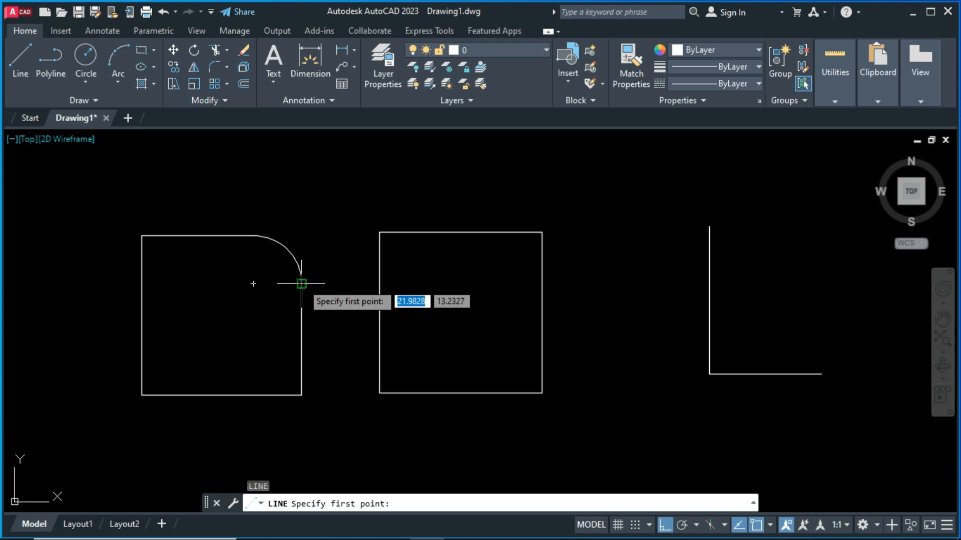
pyautogui.click(301, 284)
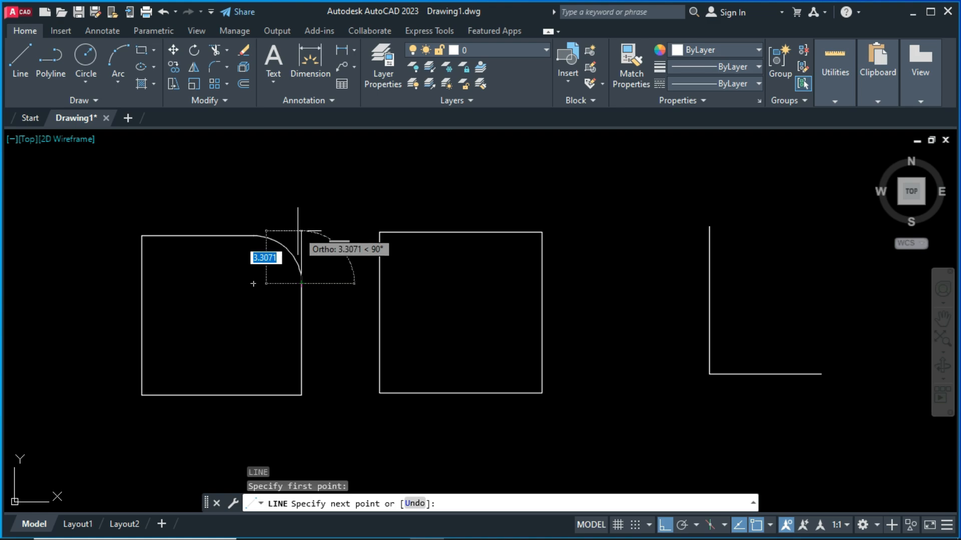
pyautogui.click(299, 231)
pyautogui.press('Return')
# - Draw a horizontal line about 3.87 long rightward from the right end of the left shape's top edge
pyautogui.press('Return')
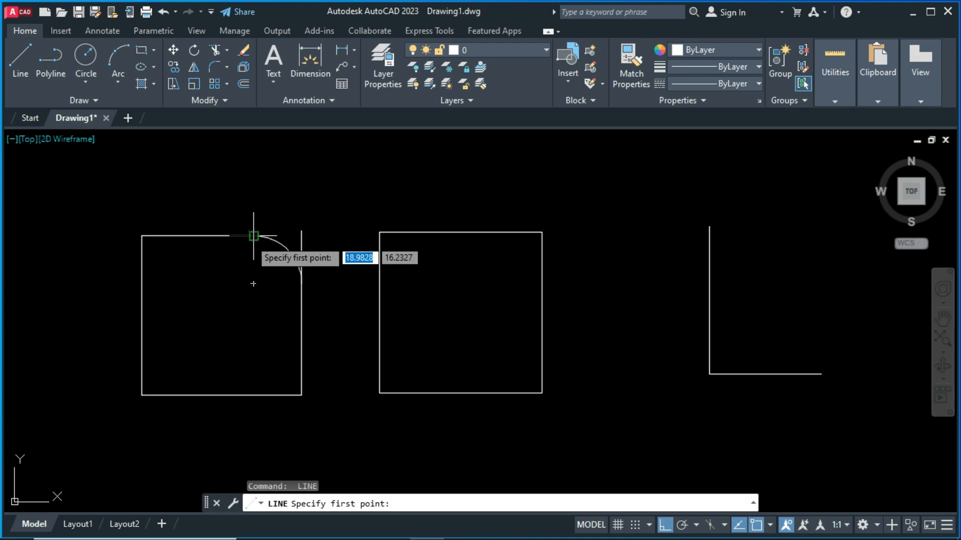
pyautogui.click(253, 236)
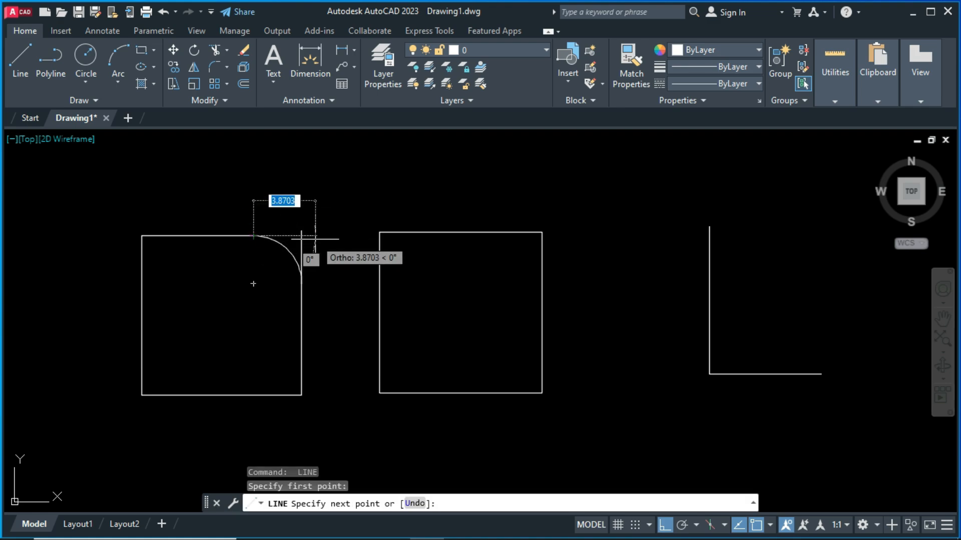
pyautogui.click(315, 239)
pyautogui.press('Escape')
pyautogui.press('Escape')
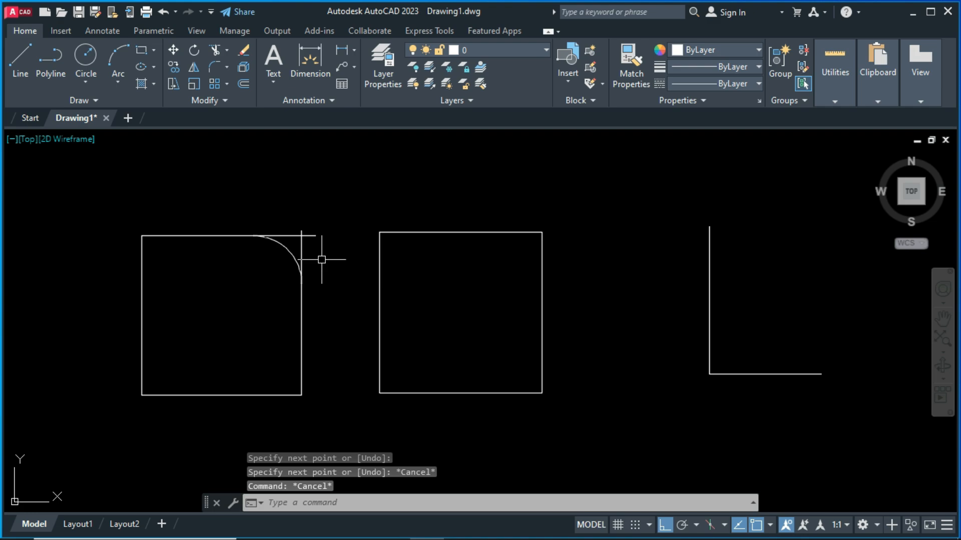
# - Trim the line ends that overhang the left shape's upper-right corner
pyautogui.write('tr')
pyautogui.press('Return')
pyautogui.press('Return')
pyautogui.click(309, 235)
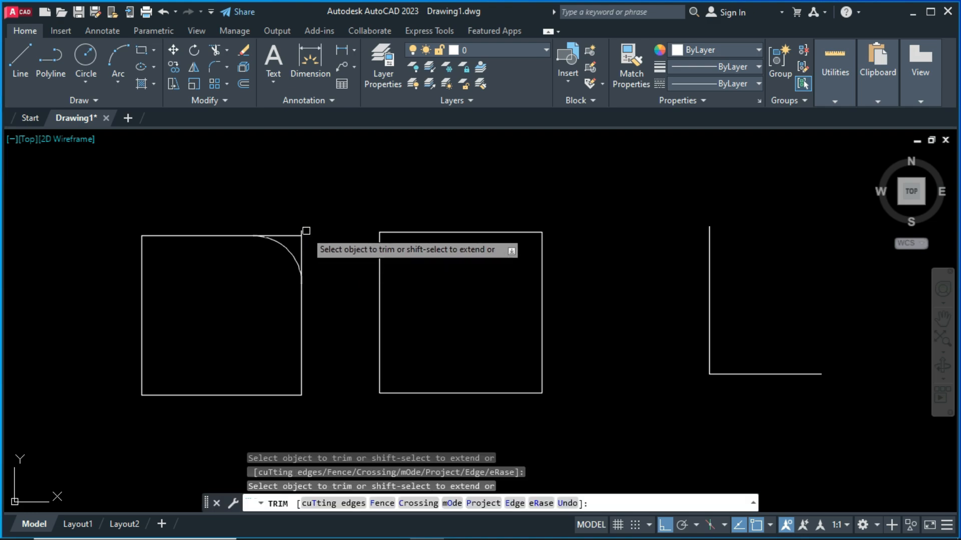
pyautogui.press('Escape')
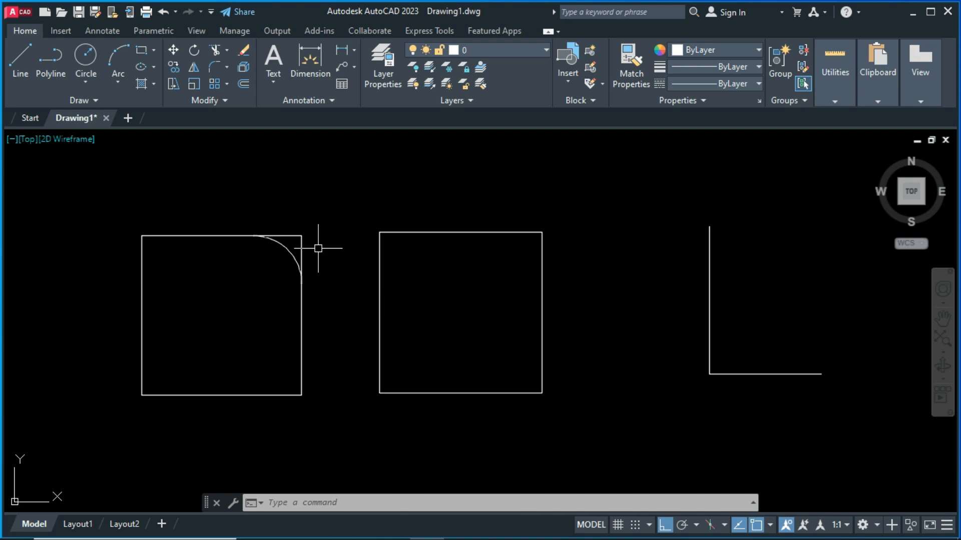
# - Undo the trimming and the two lines added at the left shape's upper-right corner
pyautogui.hotkey('ctrl', 'z')
pyautogui.hotkey('ctrl', 'z')
pyautogui.hotkey('ctrl', 'z')
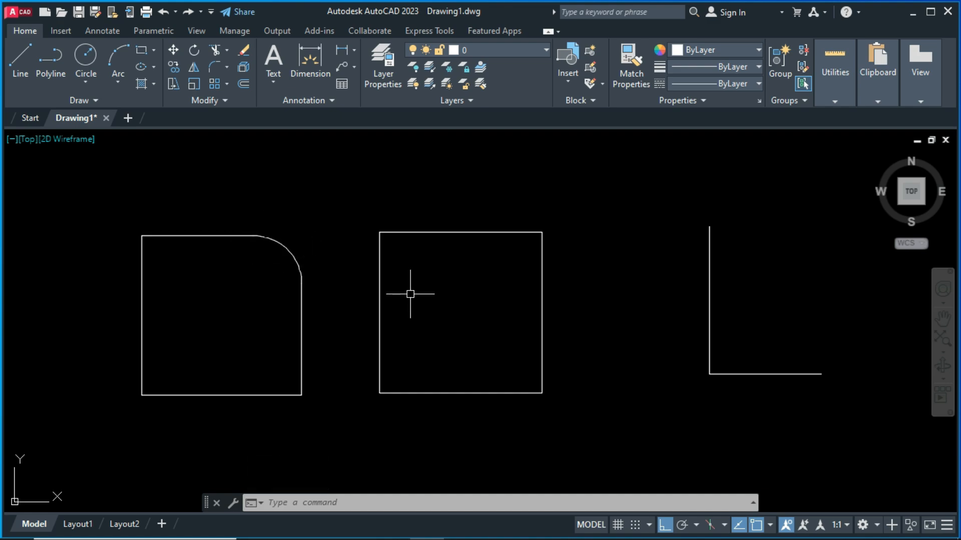
# - Fillet the middle rectangle's upper-right corner with a radius of 4 and the trim mode set to No trim
pyautogui.write('f')
pyautogui.press('Return')
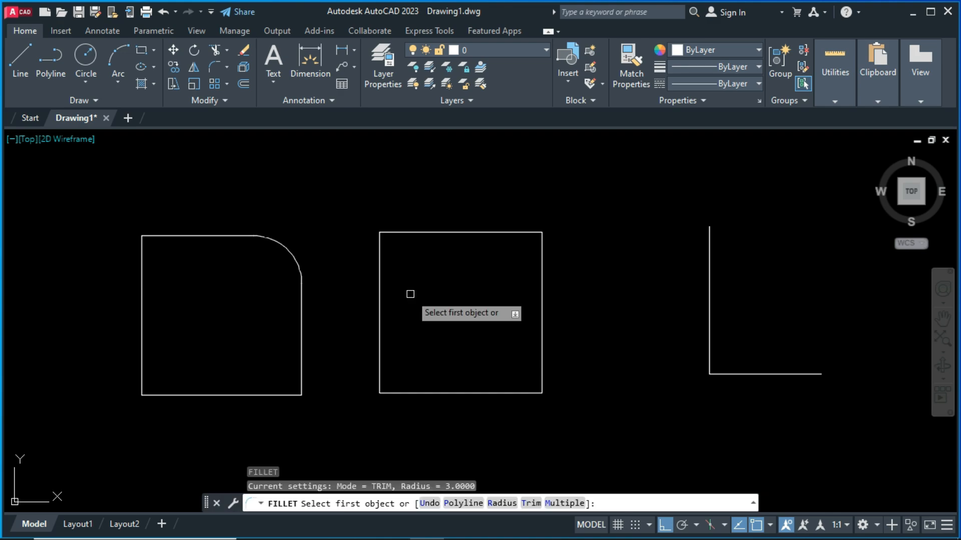
pyautogui.write('r')
pyautogui.press('Return')
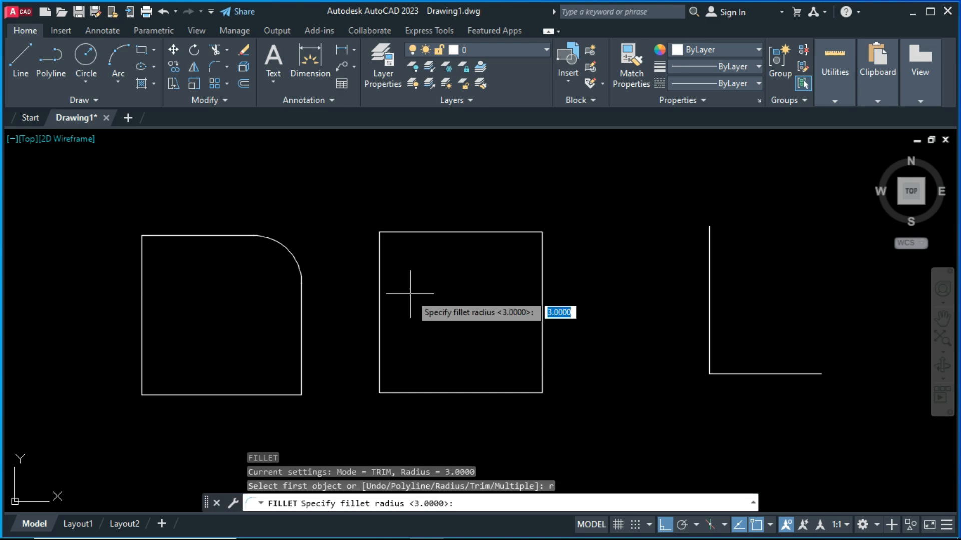
pyautogui.write('4')
pyautogui.press('Return')
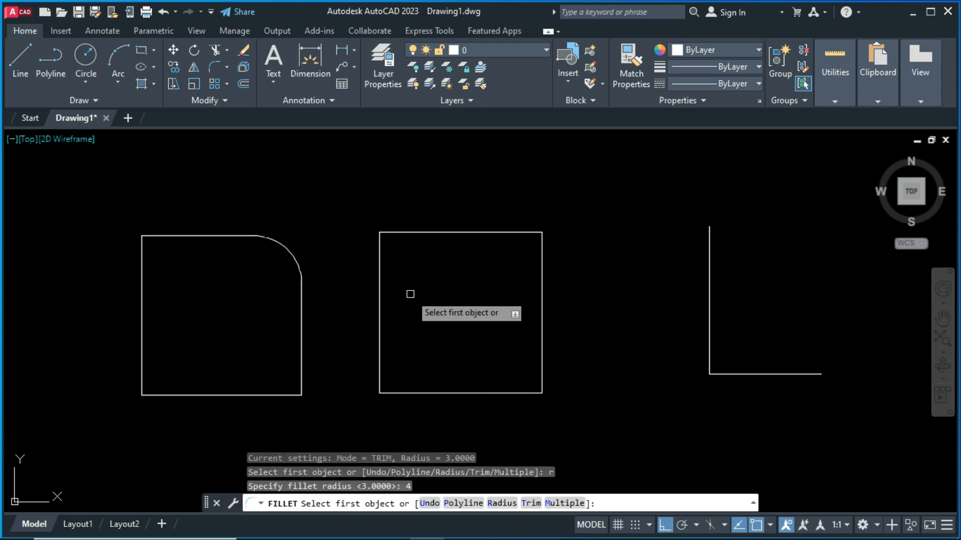
pyautogui.write('t')
pyautogui.press('Return')
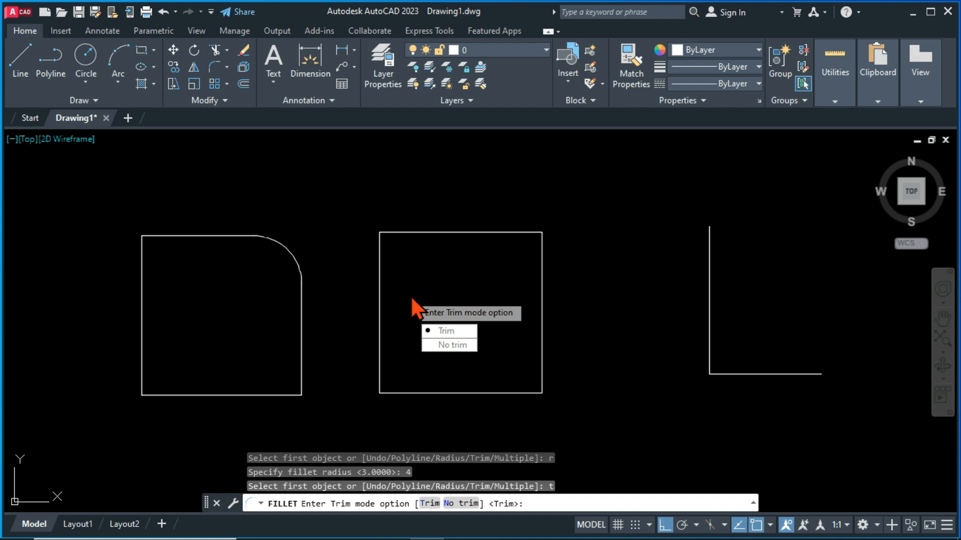
pyautogui.click(453, 347)
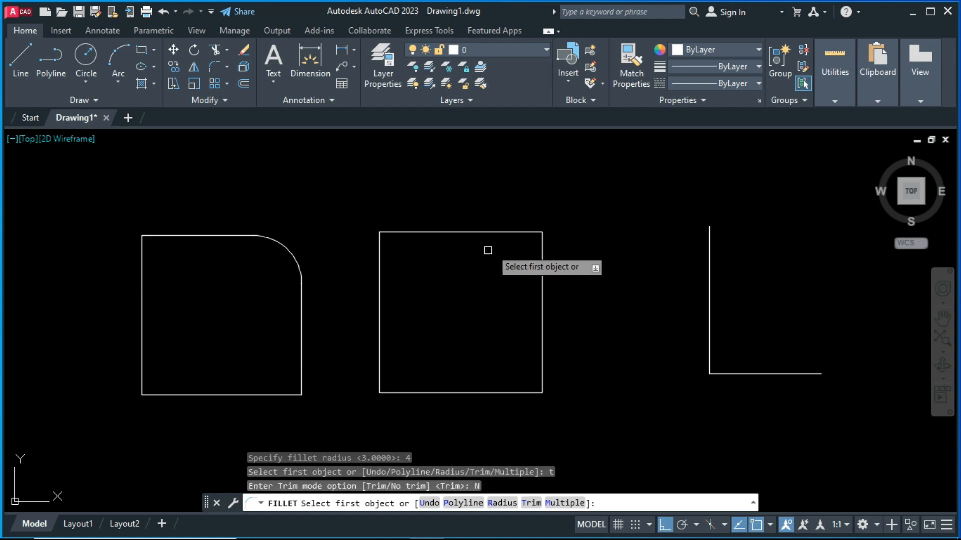
pyautogui.click(503, 232)
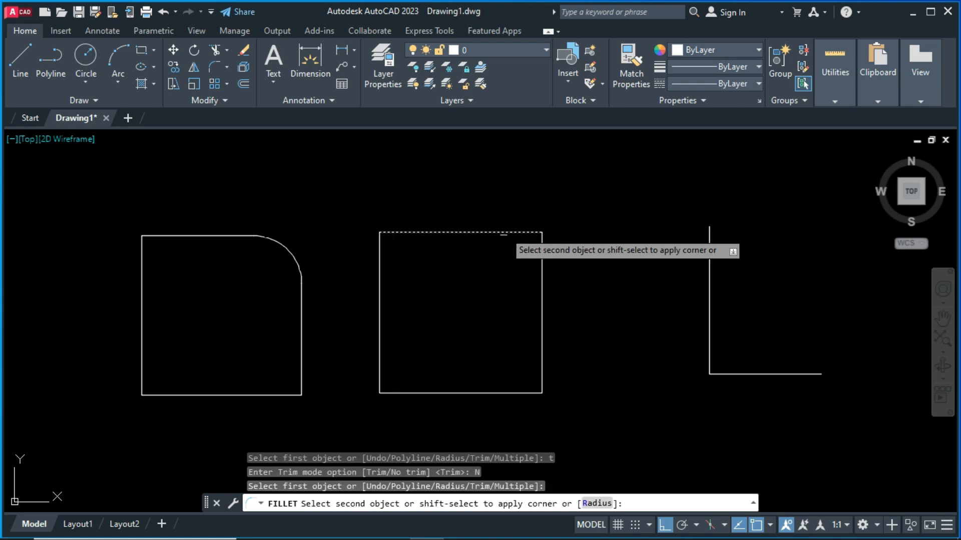
pyautogui.click(544, 282)
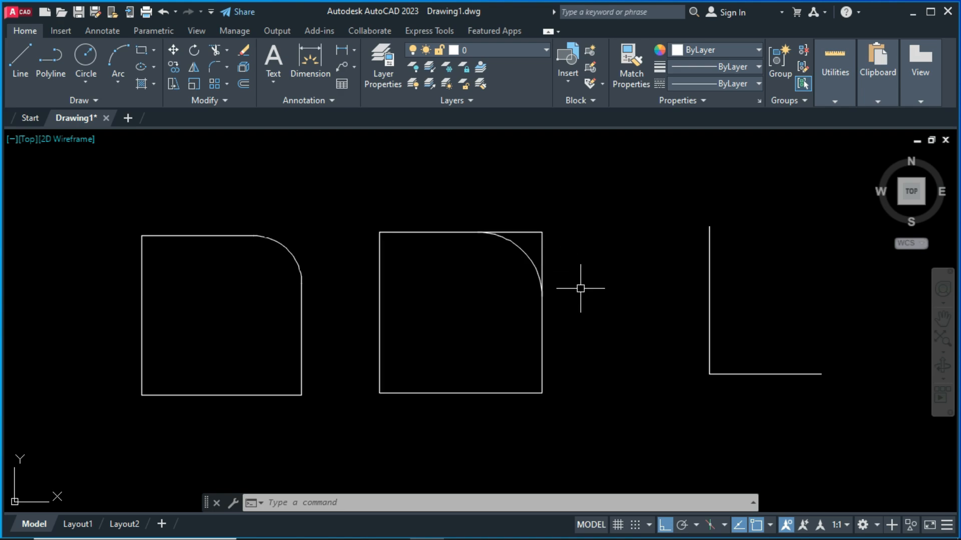
# - Fillet the middle rectangle's lower-left corner with a radius of 3 and the trim mode set to Trim
pyautogui.write('f')
pyautogui.press('Return')
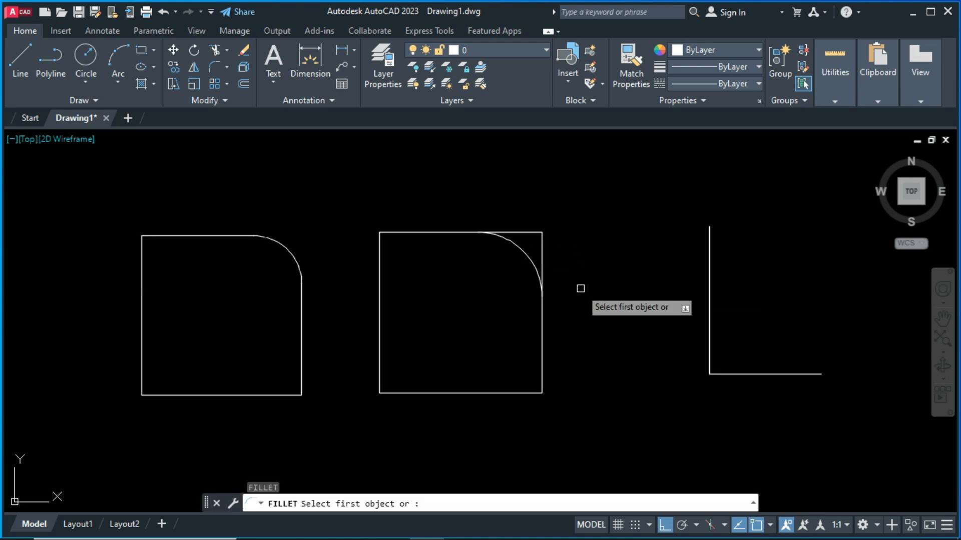
pyautogui.write('r')
pyautogui.press('Return')
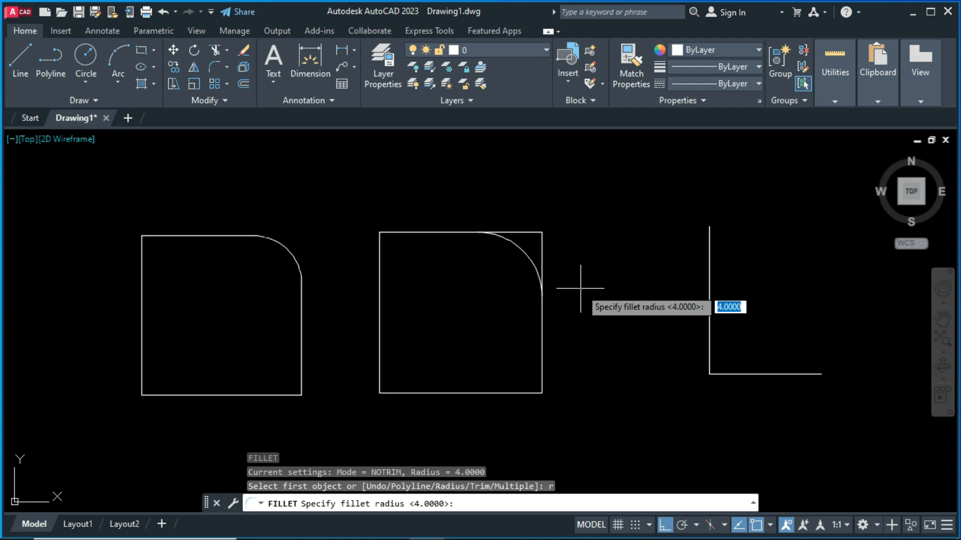
pyautogui.write('3')
pyautogui.press('Return')
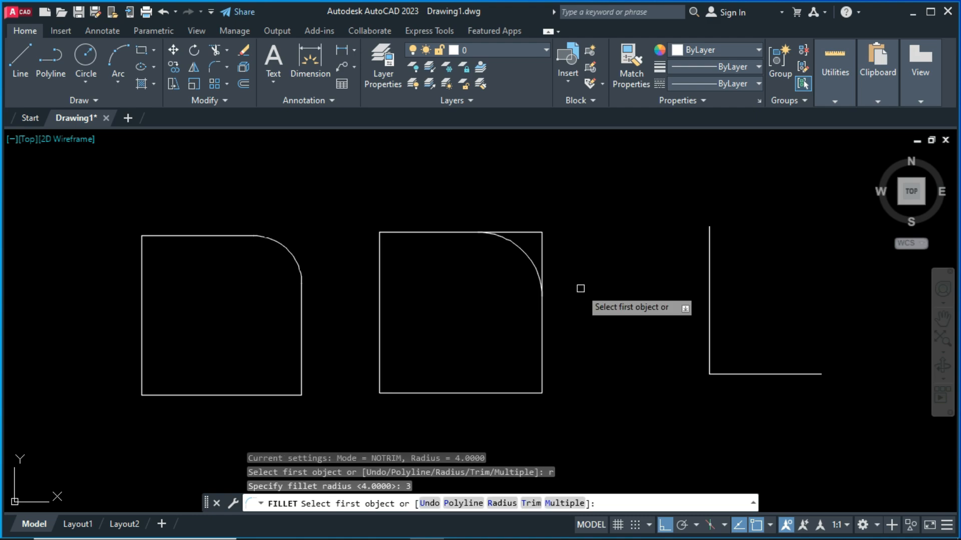
pyautogui.write('t')
pyautogui.press('Return')
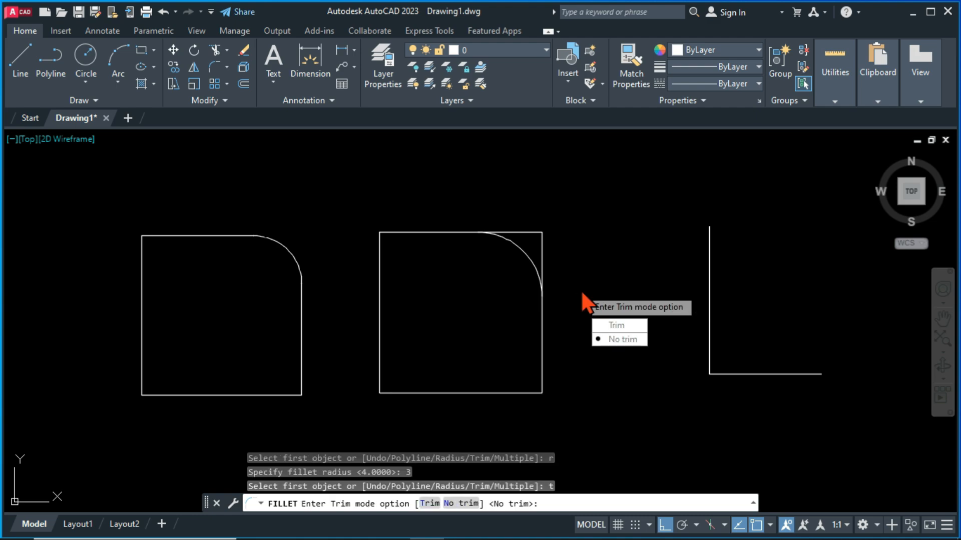
pyautogui.click(619, 326)
pyautogui.click(409, 390)
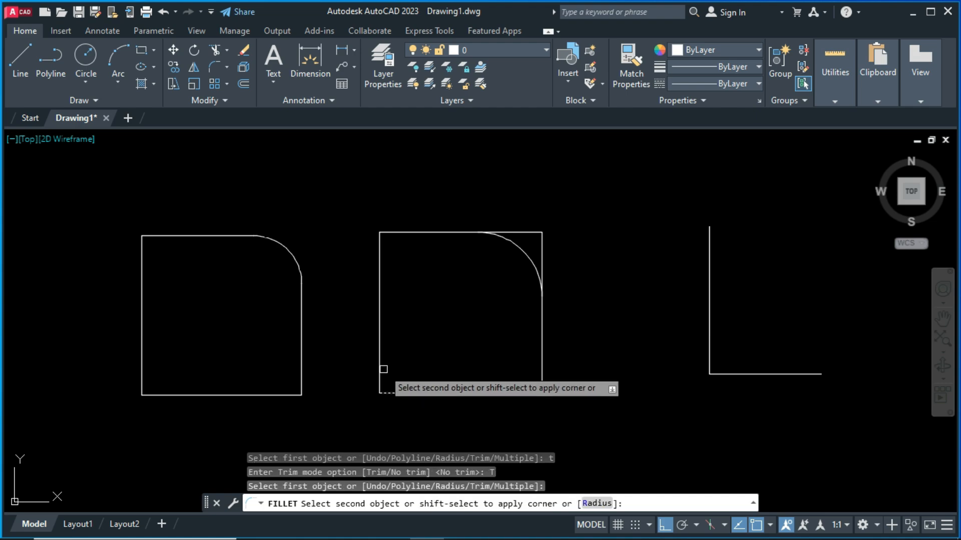
pyautogui.click(379, 365)
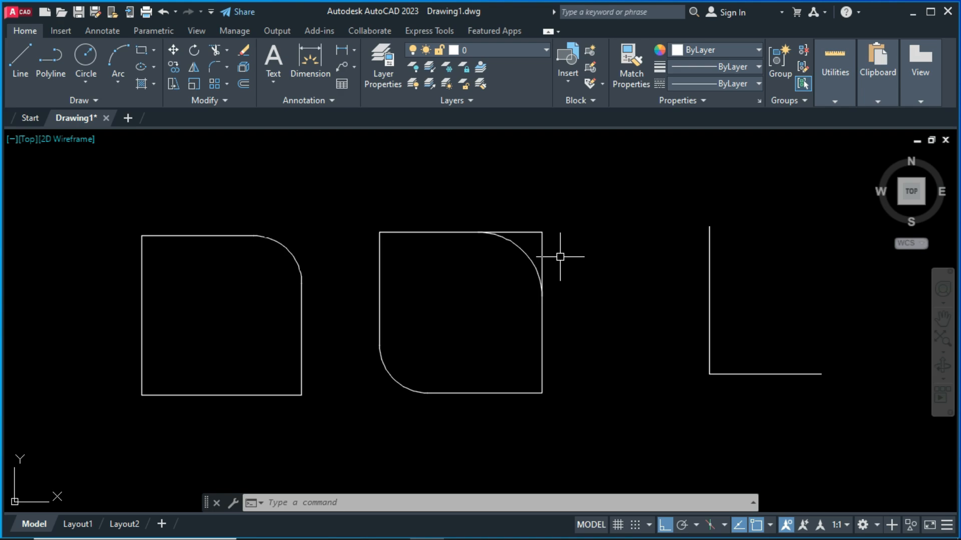
# - Fillet the left shape's upper-left, lower-left and lower-right corners in one Fillet command using the Multiple option
pyautogui.write('f')
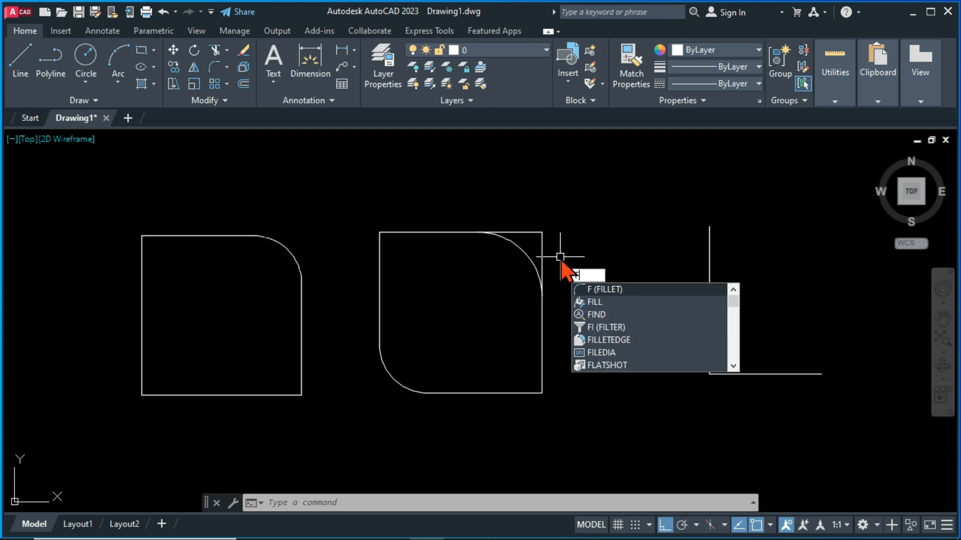
pyautogui.press('Return')
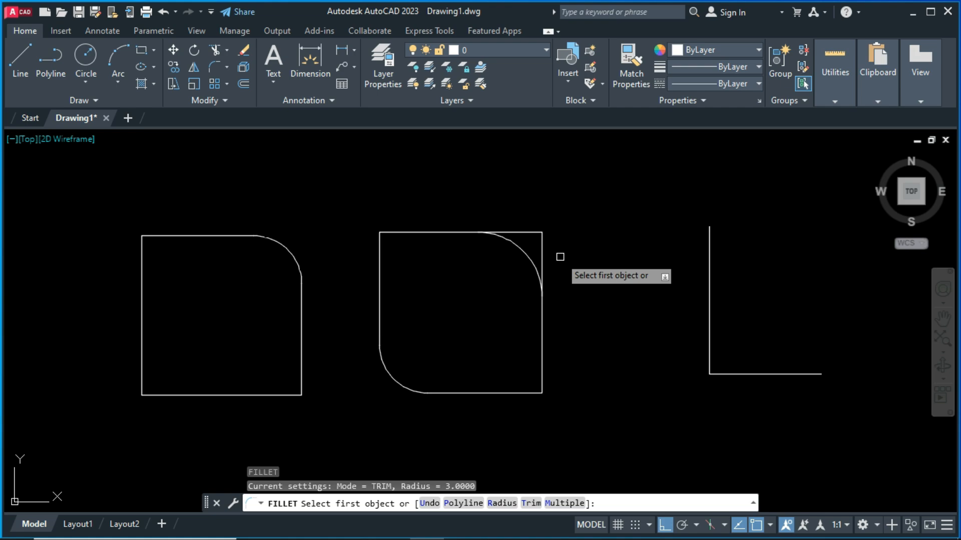
pyautogui.write('m')
pyautogui.press('Return')
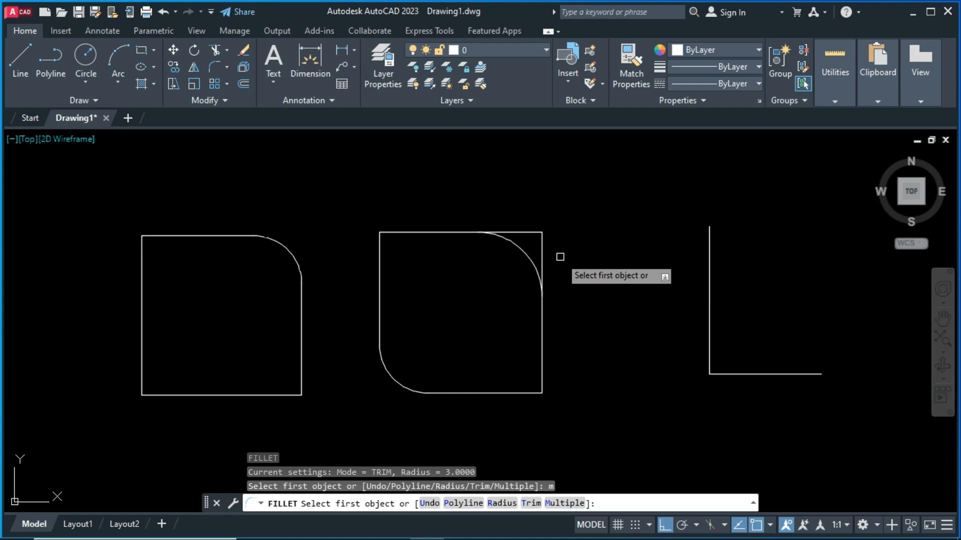
pyautogui.click(152, 235)
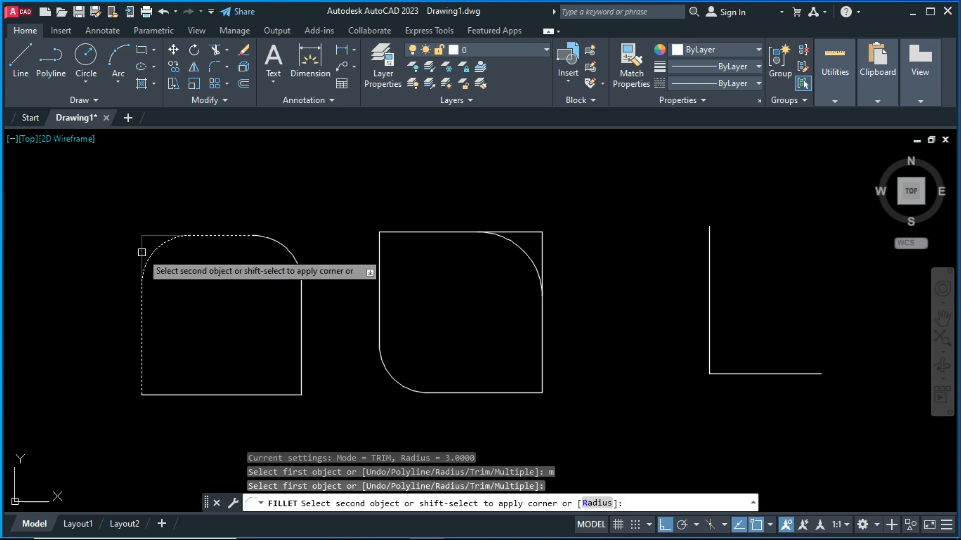
pyautogui.click(141, 252)
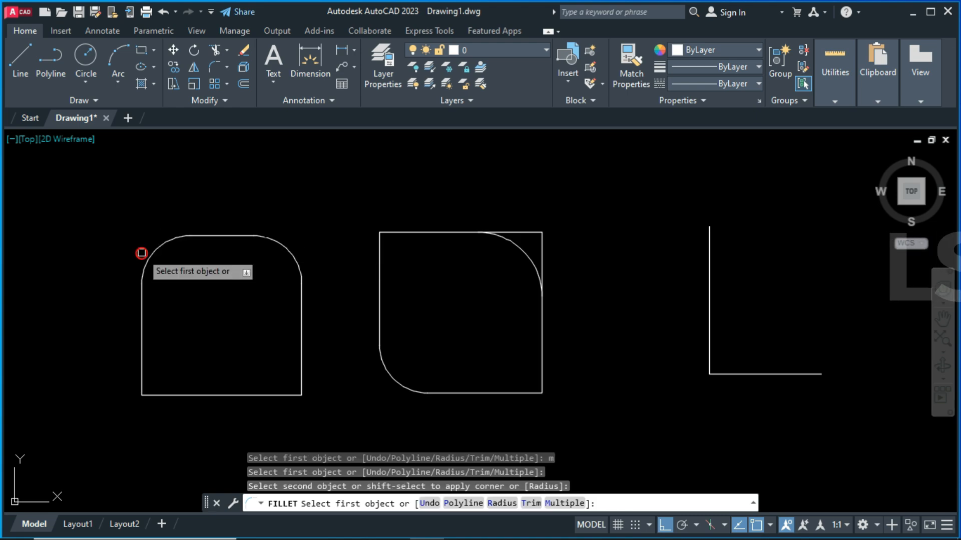
pyautogui.click(141, 372)
pyautogui.click(156, 396)
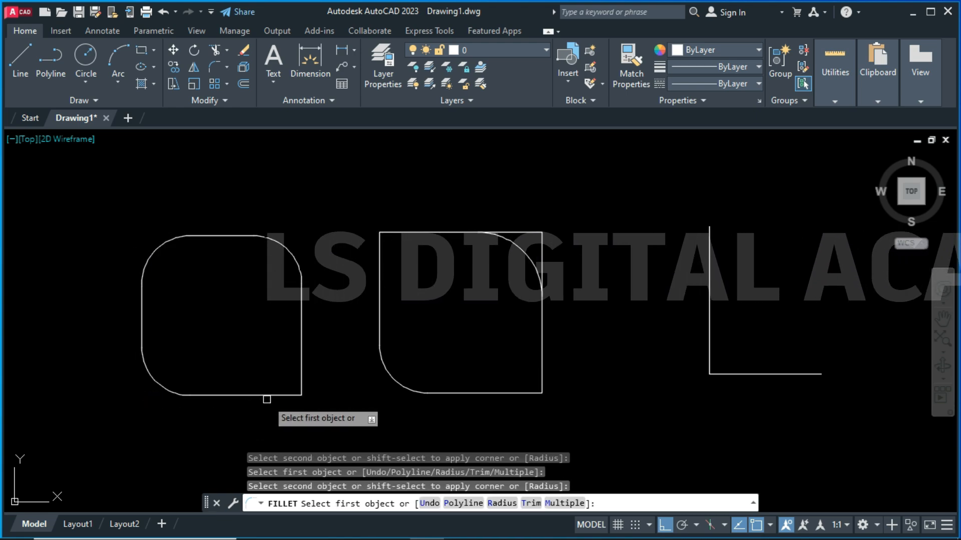
pyautogui.click(267, 395)
pyautogui.click(301, 368)
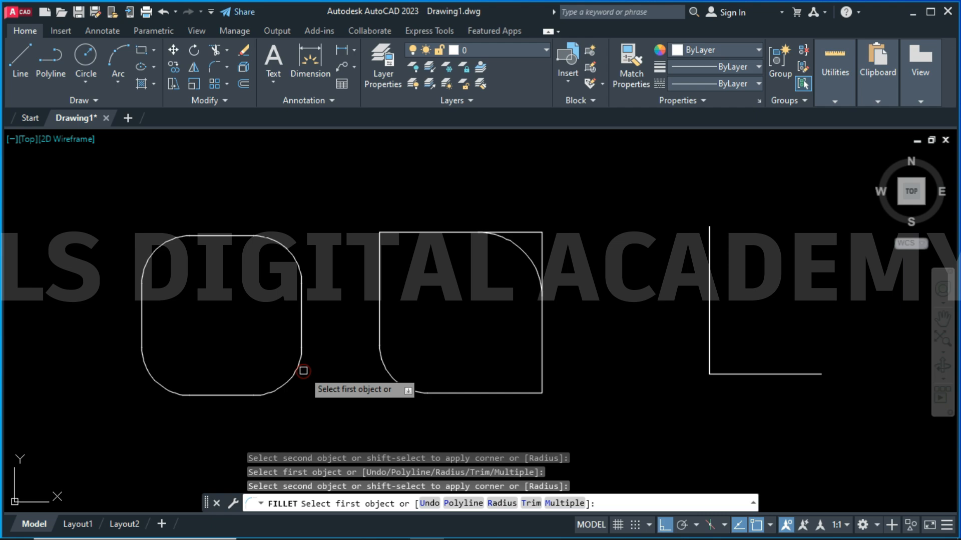
# - Continue the multiple fillet on the middle shape's upper-left corner and the open L-shape's corner, and end the command
pyautogui.click(395, 233)
pyautogui.click(380, 268)
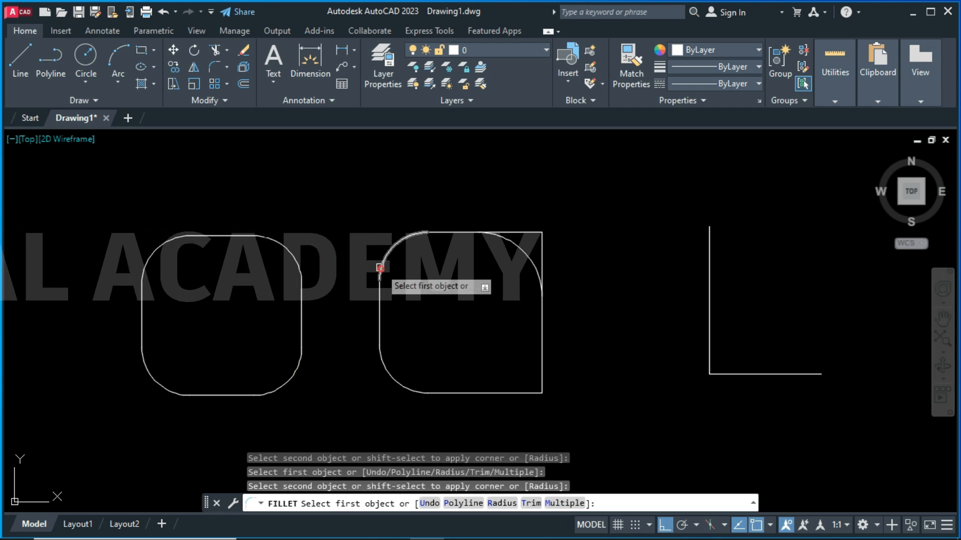
pyautogui.click(710, 351)
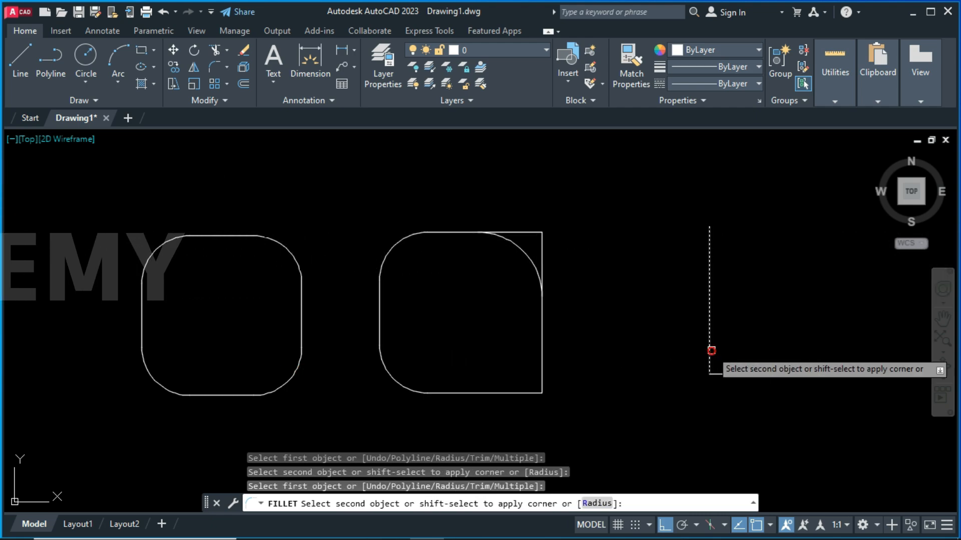
pyautogui.click(734, 374)
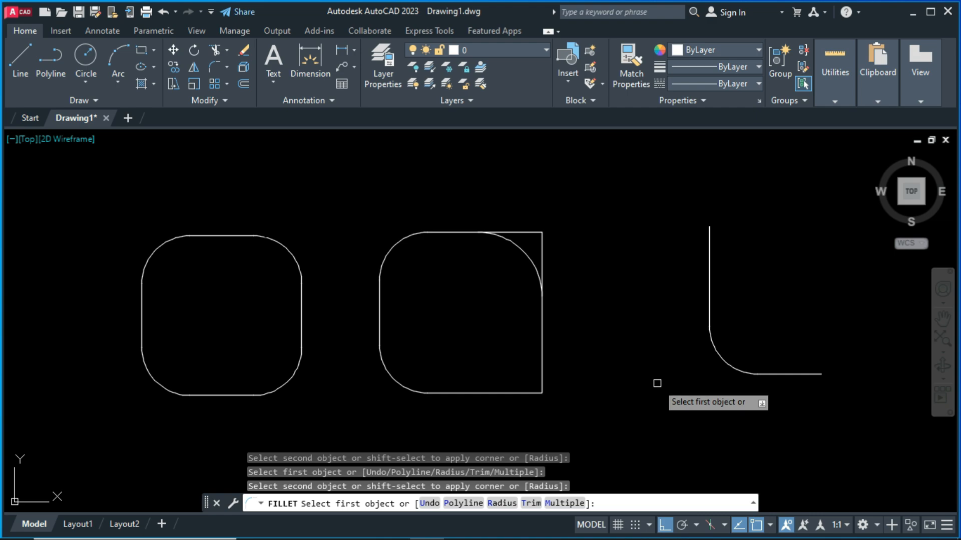
pyautogui.press('Escape')
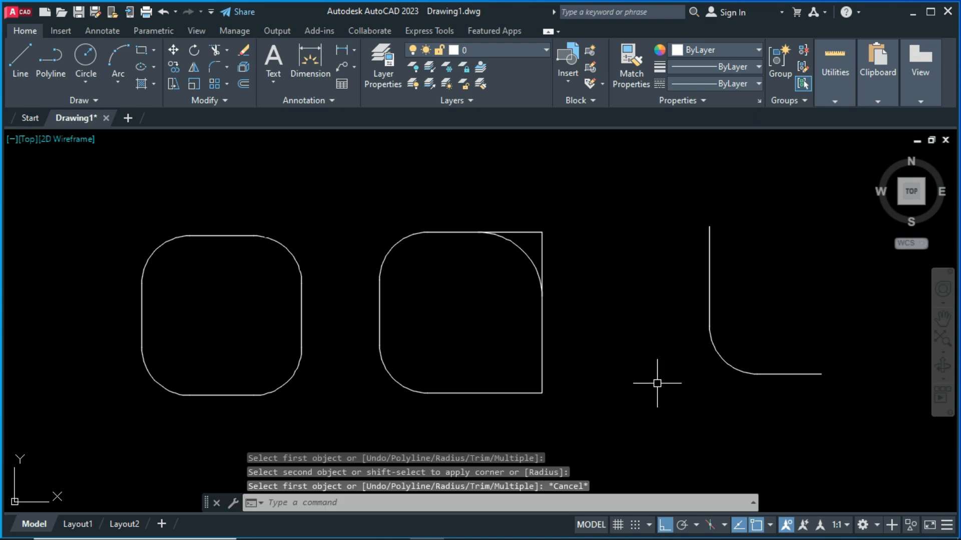
pyautogui.write('f')
pyautogui.press('Return')
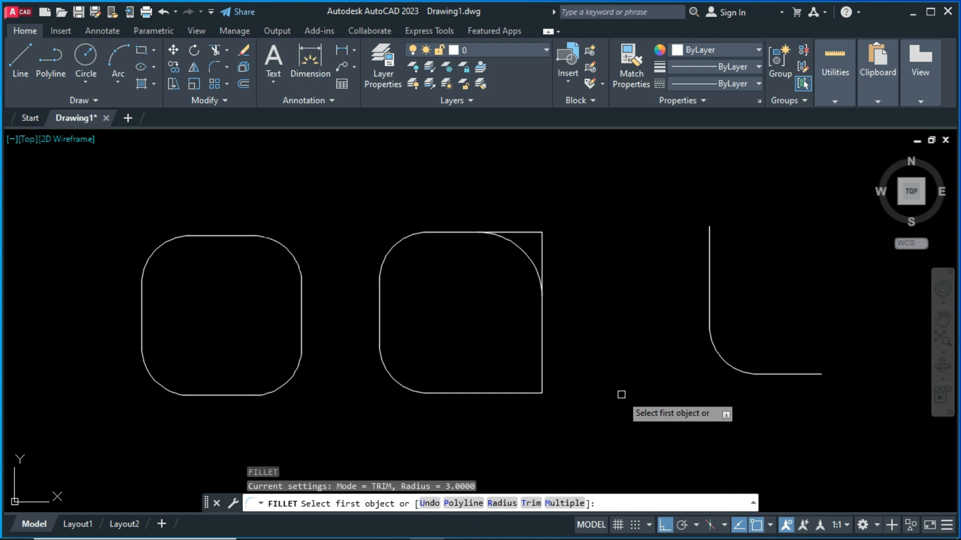
pyautogui.press('Escape')
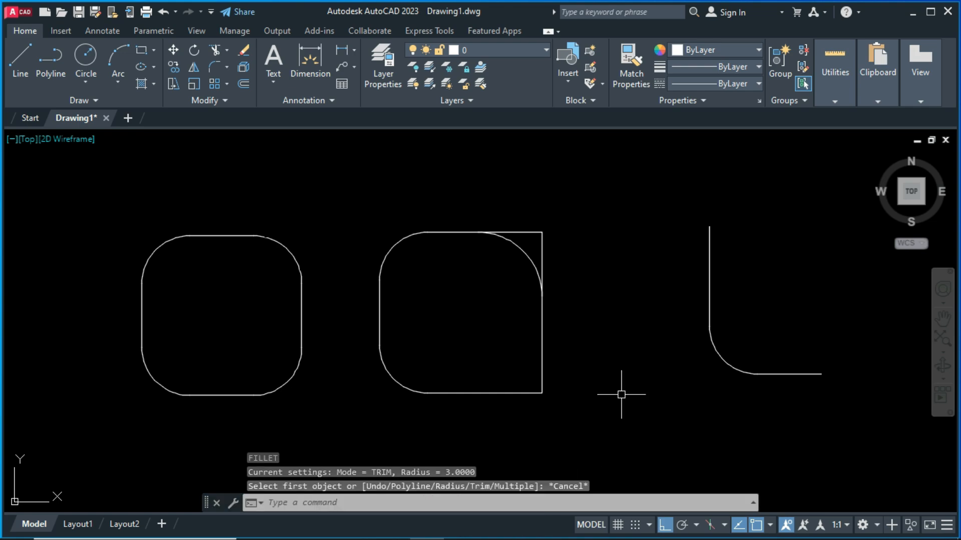